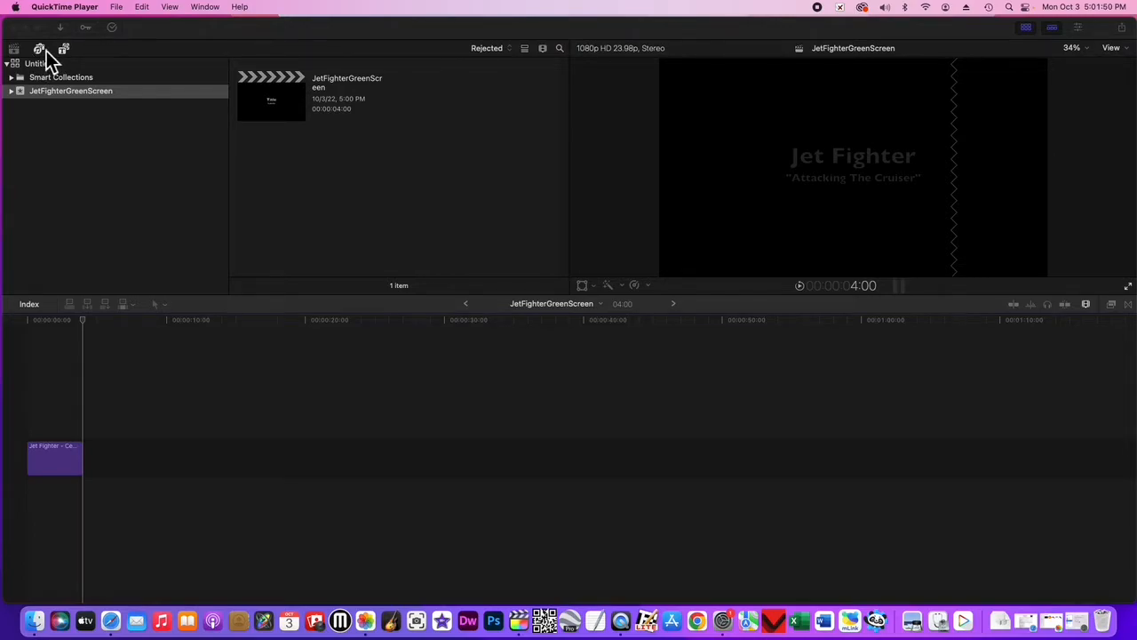
Open the Photos media library and look through the images in the Recently Added album.
click(43, 49)
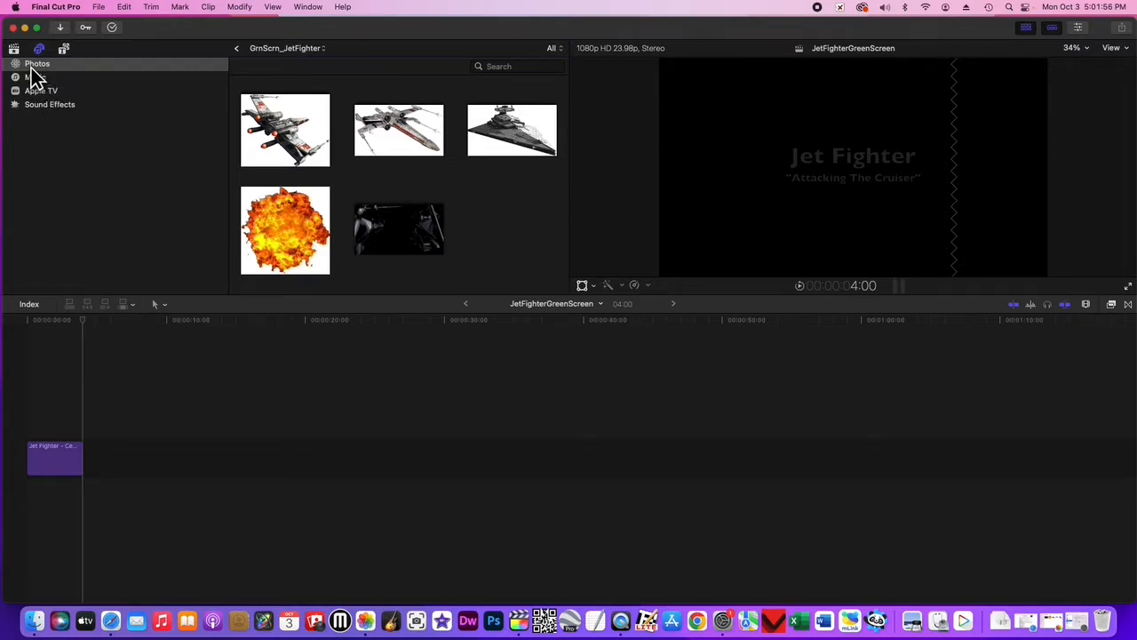
click(43, 63)
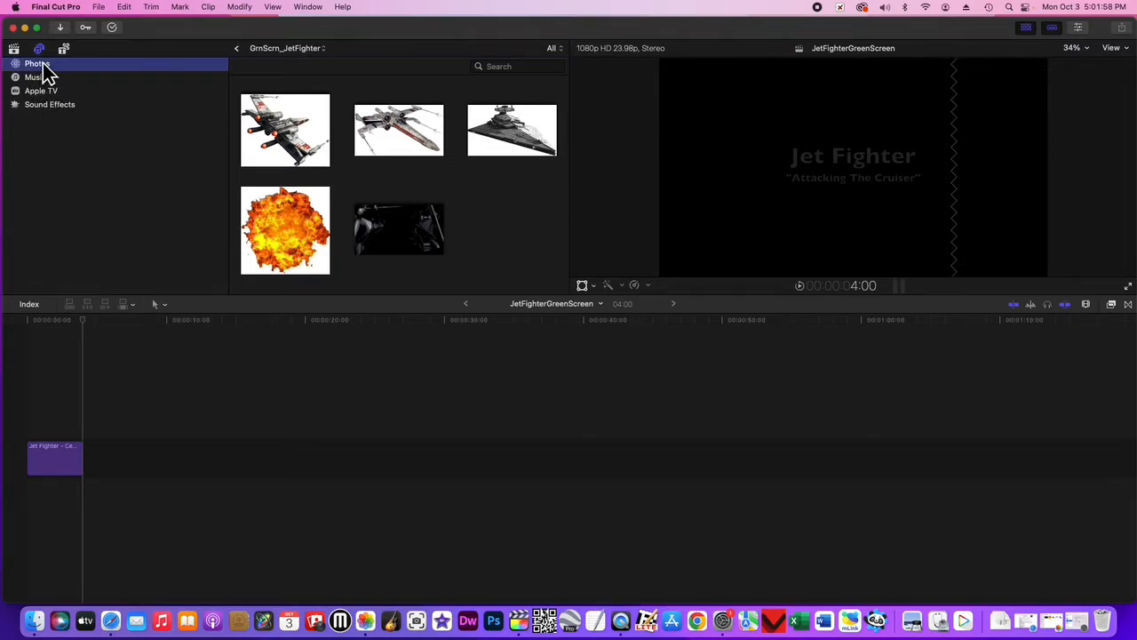
click(321, 49)
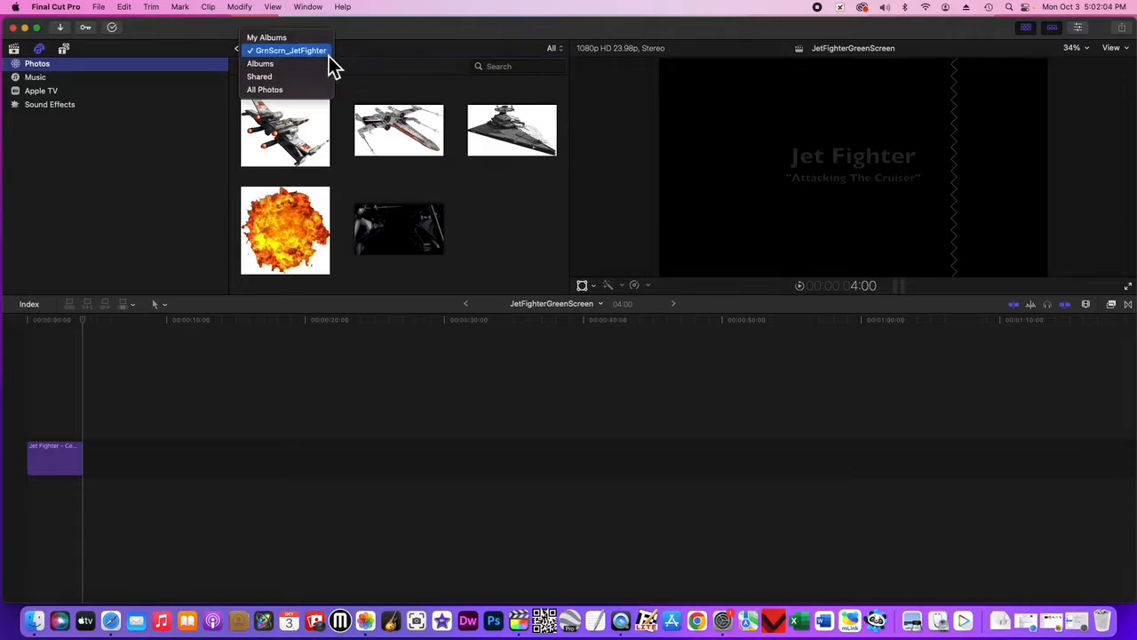
click(270, 66)
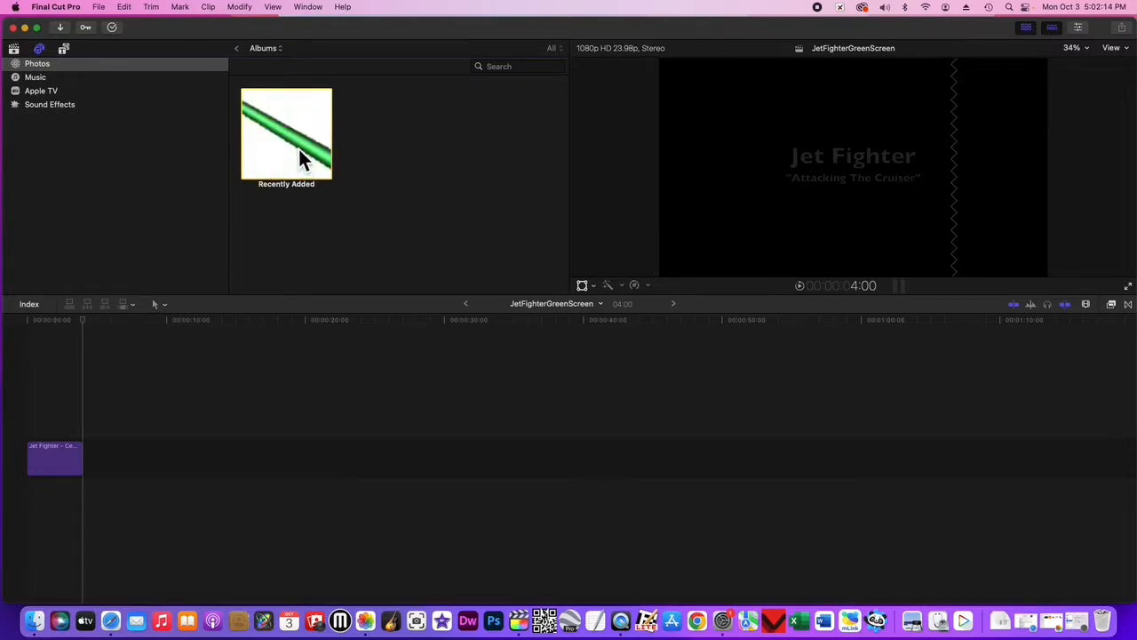
double_click(300, 158)
scroll(391, 223, down, 5)
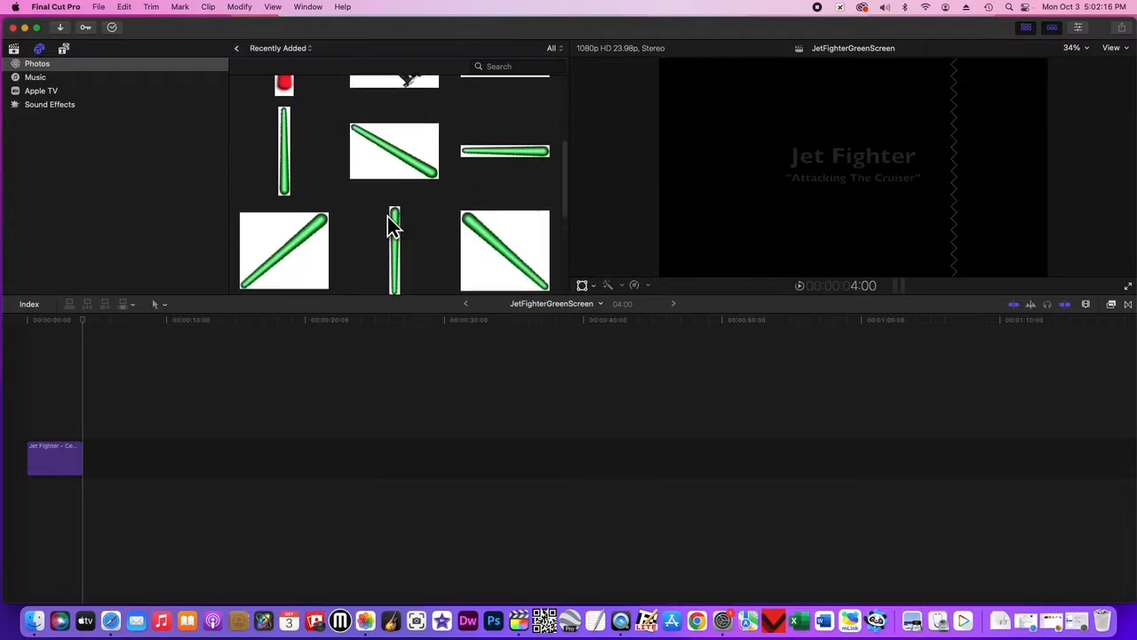
scroll(388, 215, up, 5)
scroll(387, 216, down, 5)
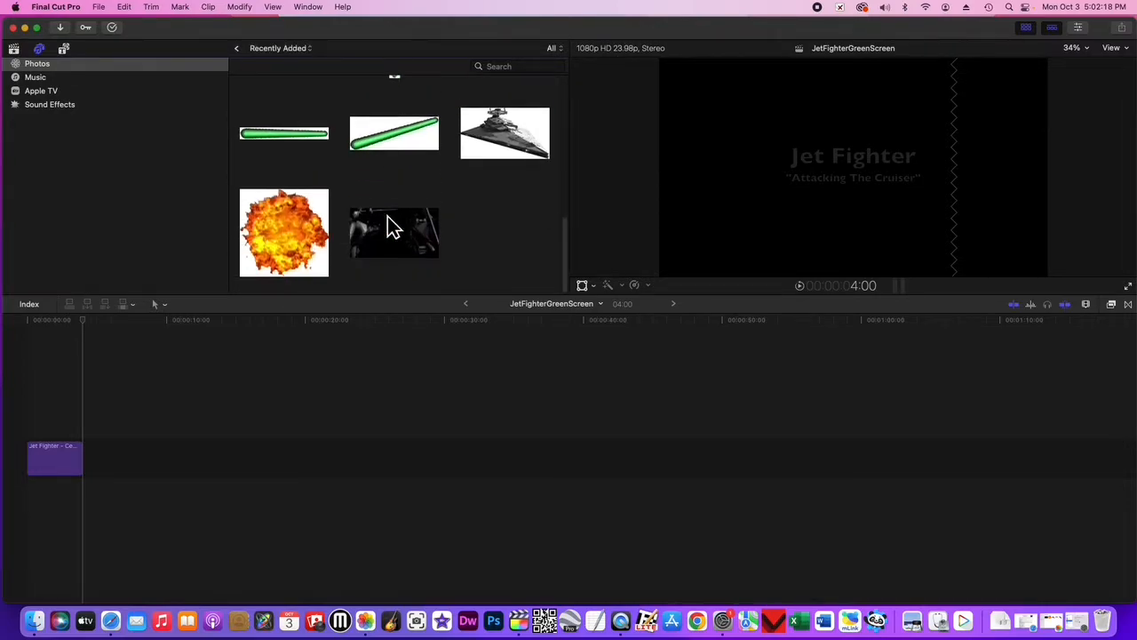
scroll(387, 216, up, 6)
scroll(388, 216, down, 1)
click(388, 216)
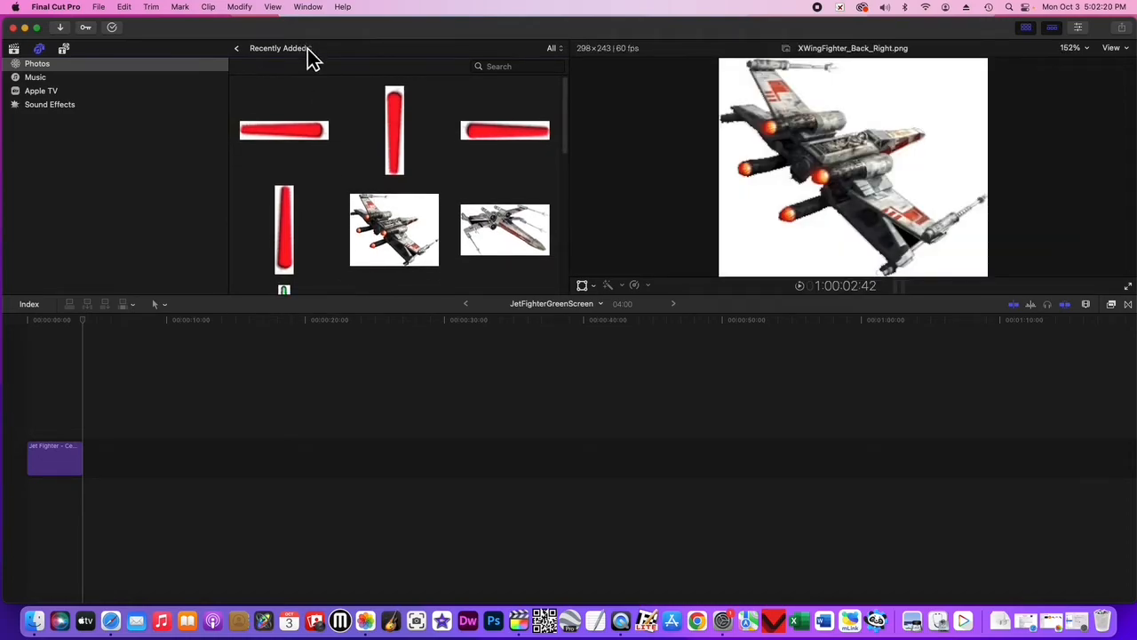
Open the GrnScrn_JetFighter album from My Albums.
click(307, 49)
click(277, 27)
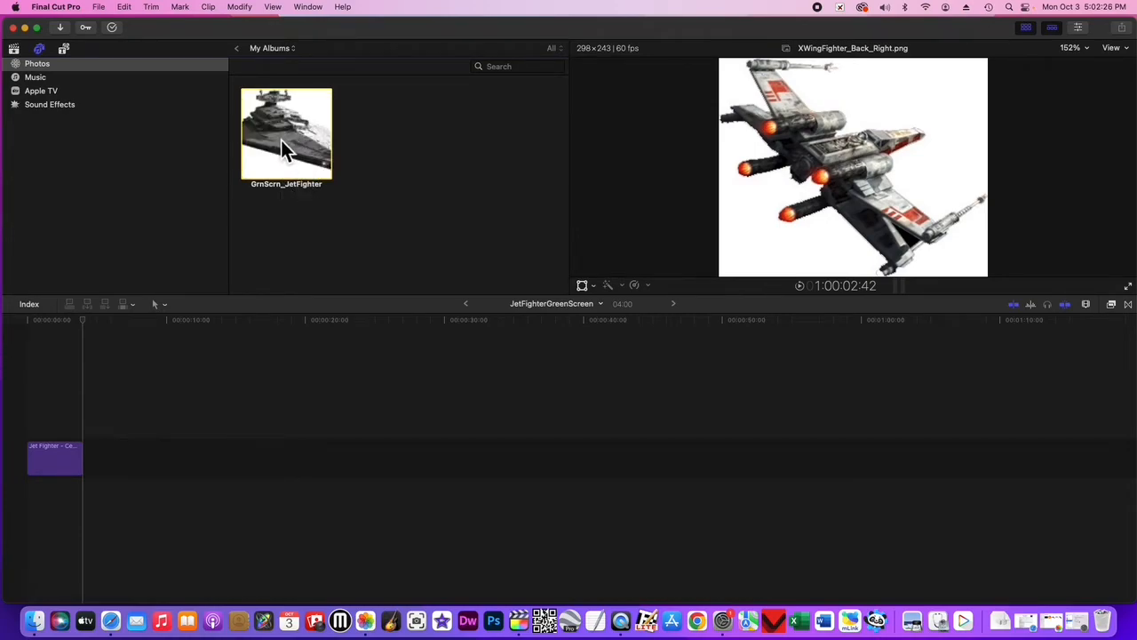
double_click(281, 140)
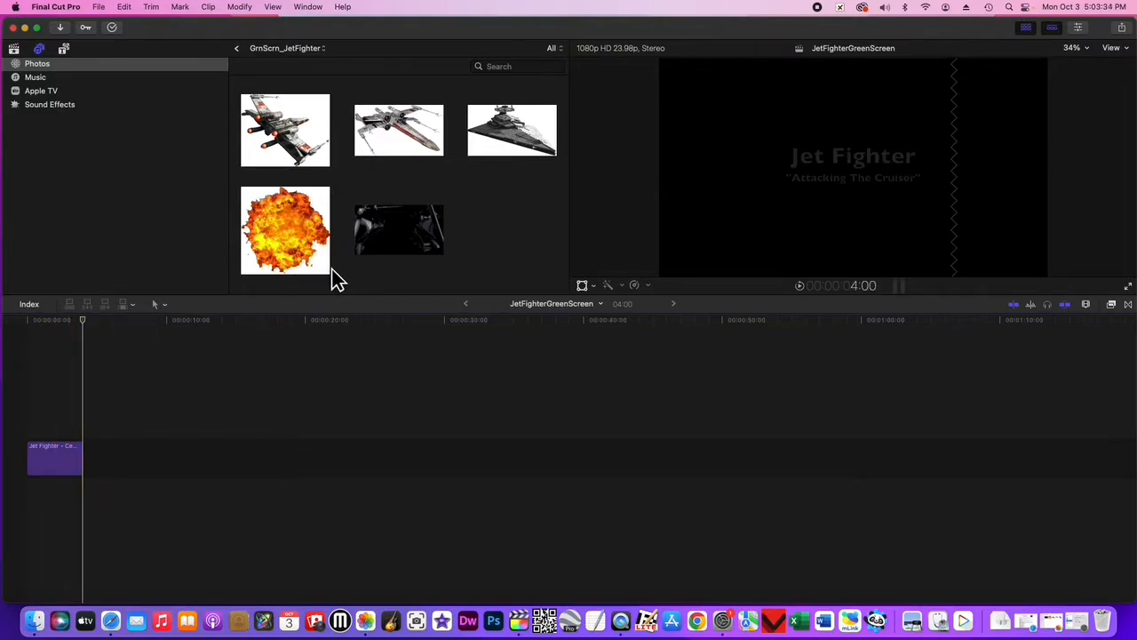
Add XWingFighter_Right.png after the opening Jet Fighter title in the timeline, followed by X-WingCockpit_NoPilot.png.
click(396, 135)
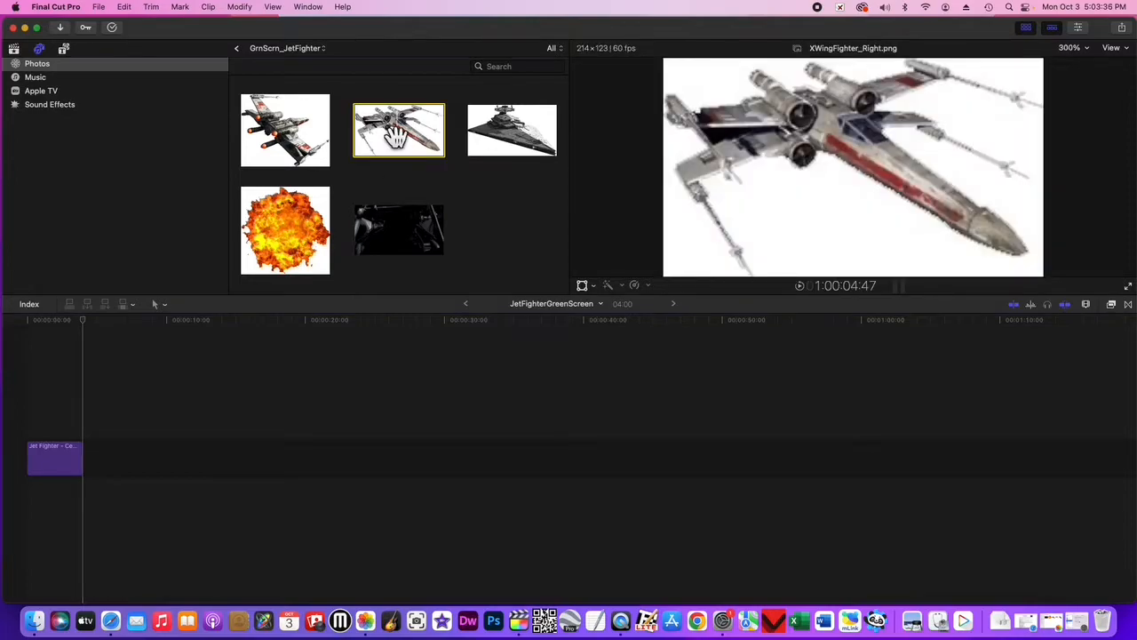
drag(396, 135, 102, 463)
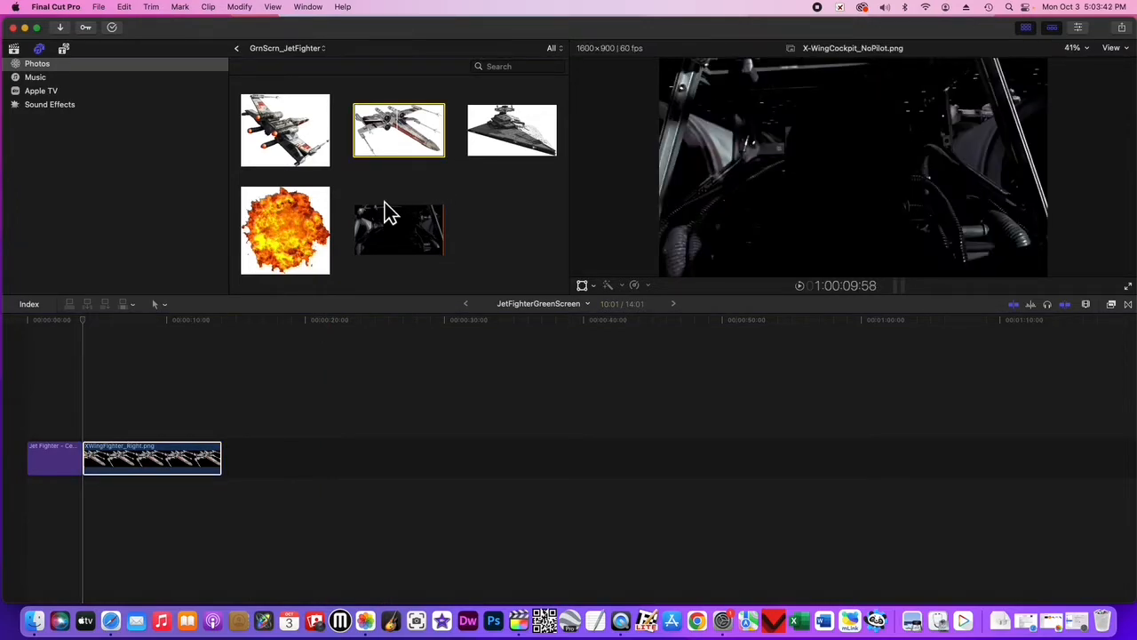
click(390, 230)
drag(390, 230, 272, 428)
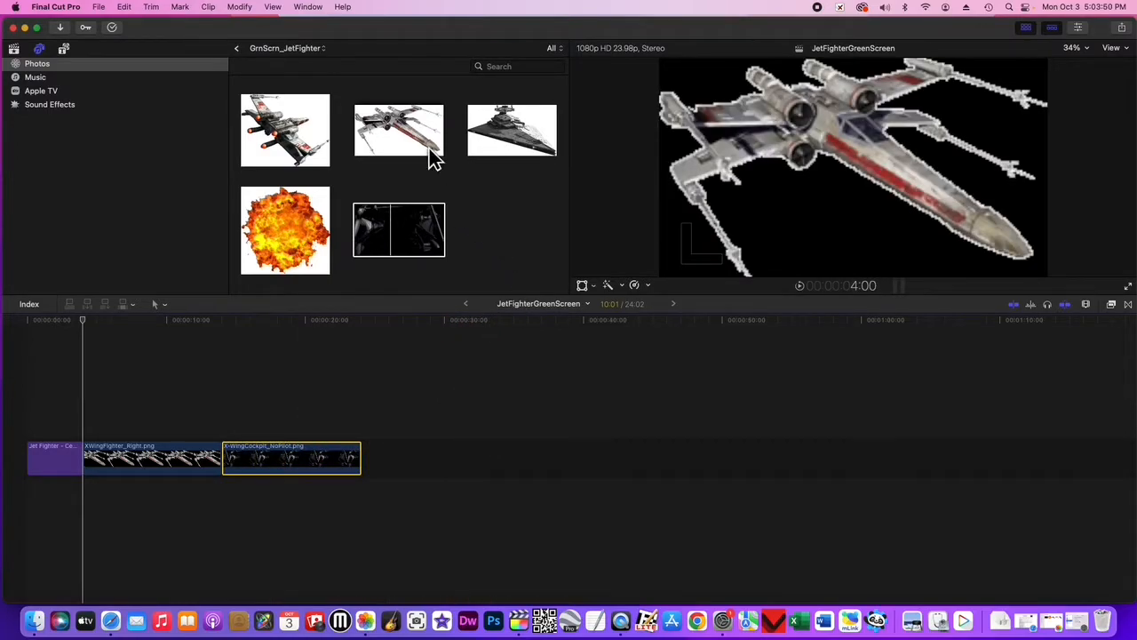
Append XWingFighter_Back_Right.png, X-WingCockpit_NoPilot.png and Cruiser_Right.png to the end of the timeline, in that order.
click(278, 113)
drag(278, 113, 394, 456)
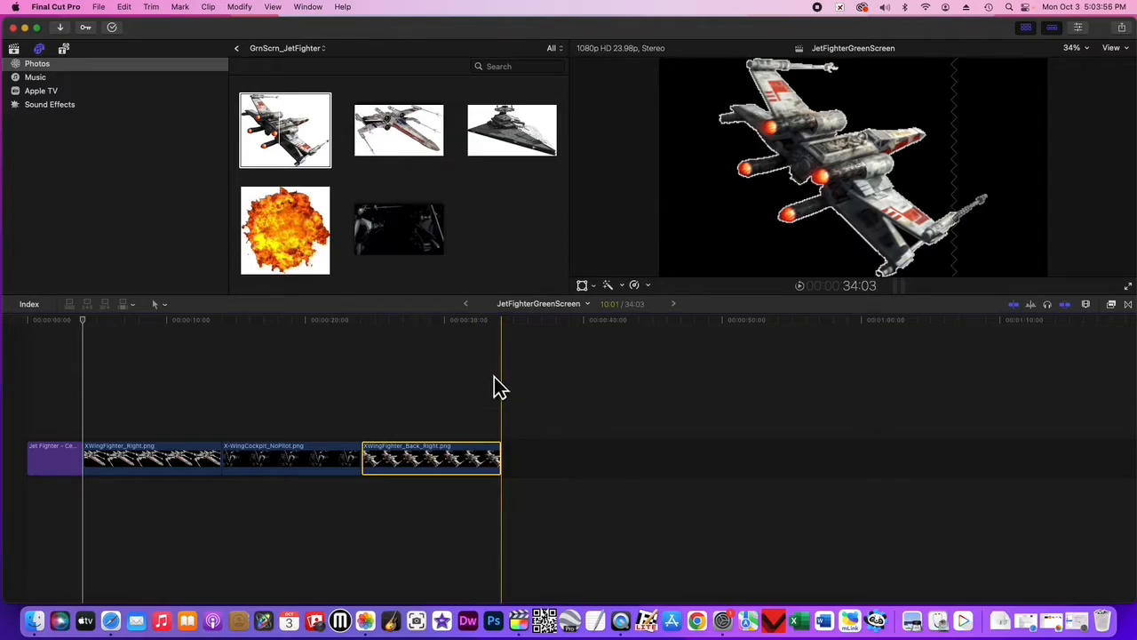
click(399, 215)
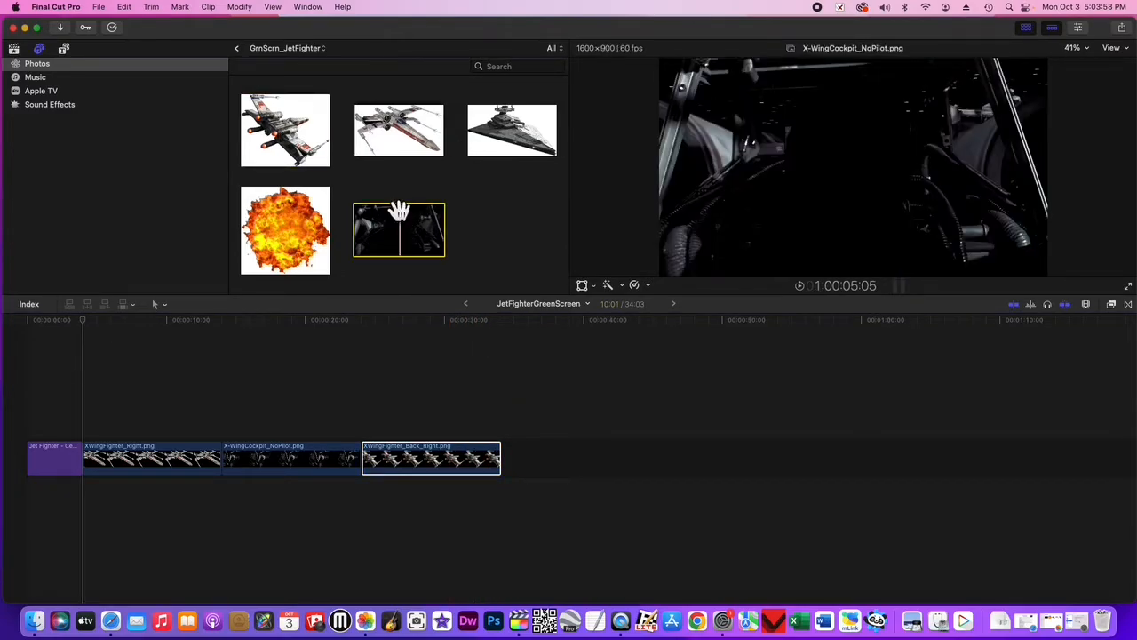
drag(399, 215, 546, 456)
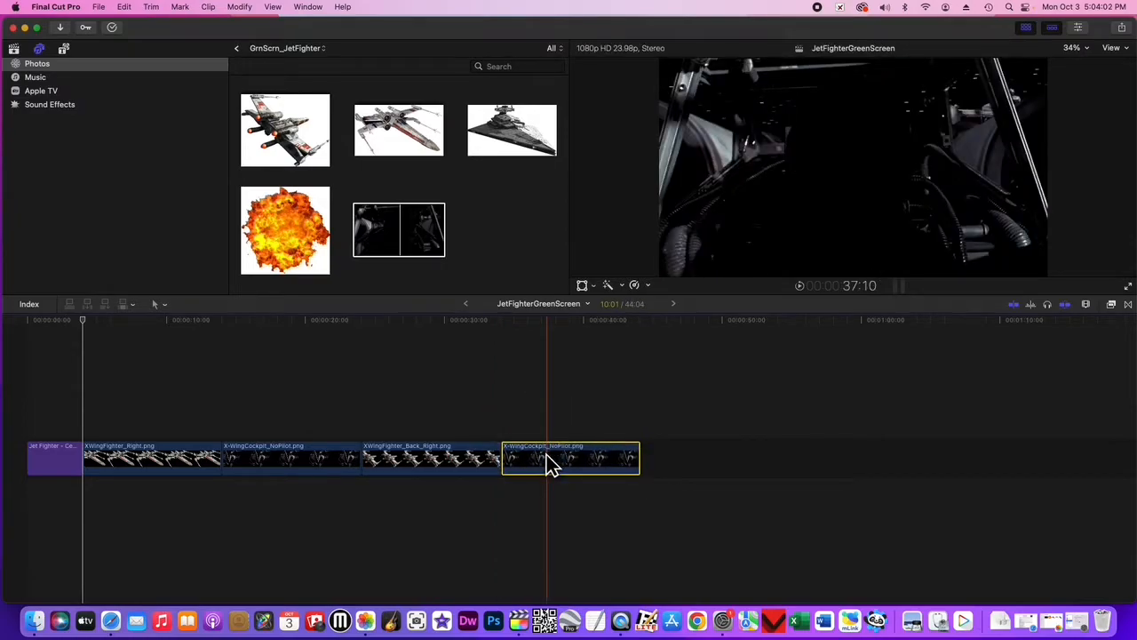
click(510, 114)
drag(510, 120, 693, 451)
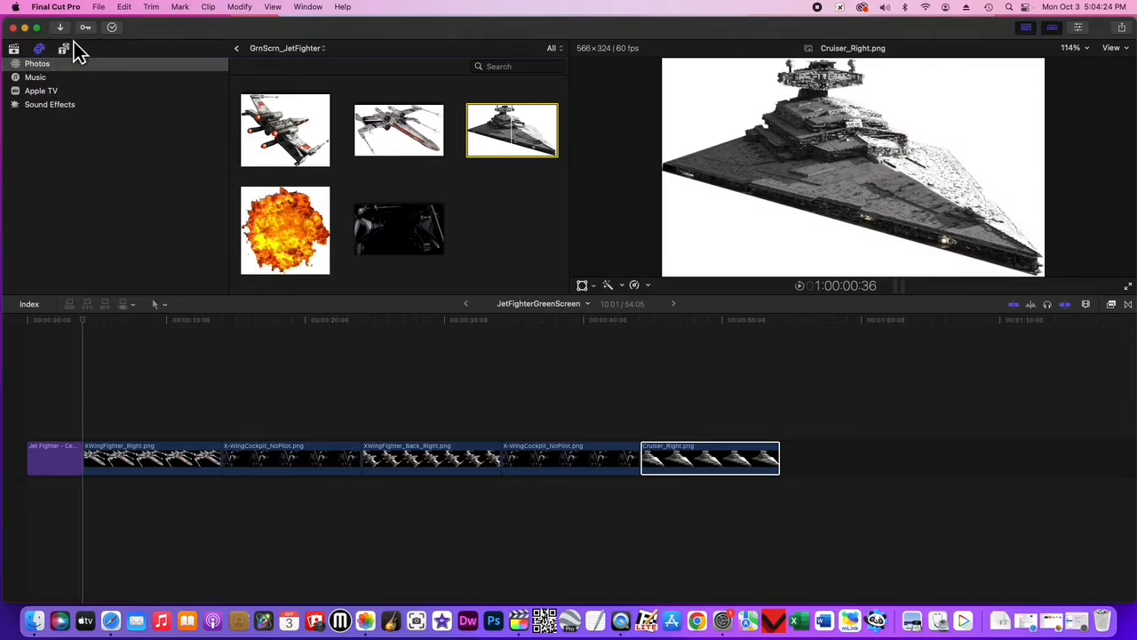
Add a Basic Title after the Cruiser_Right clip and place the playhead over the title.
click(62, 51)
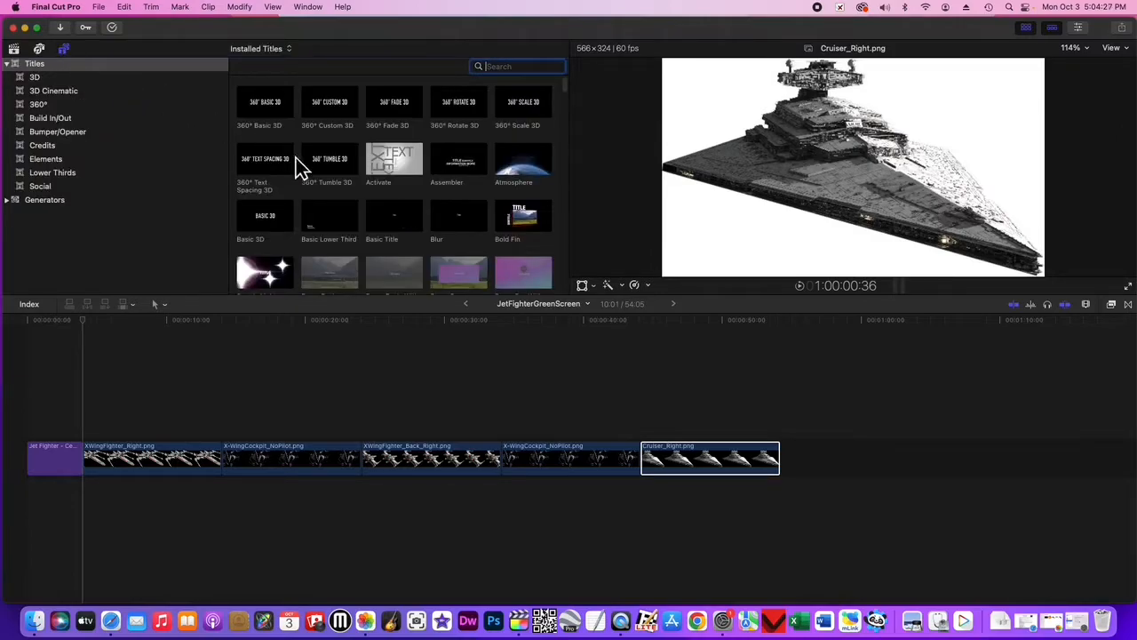
click(395, 230)
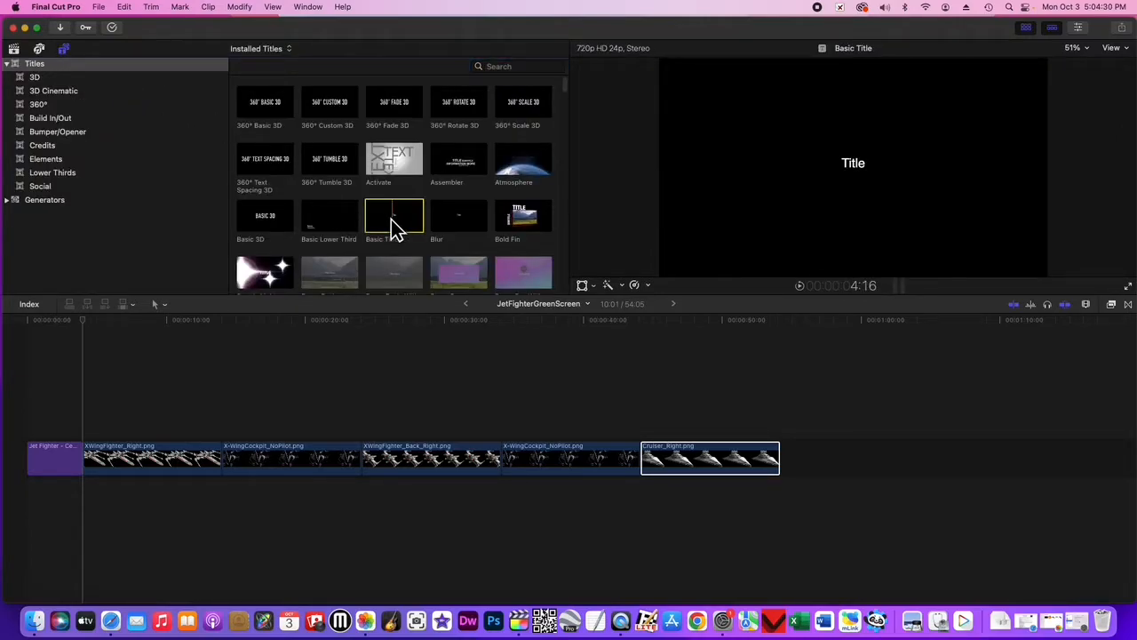
drag(396, 230, 782, 468)
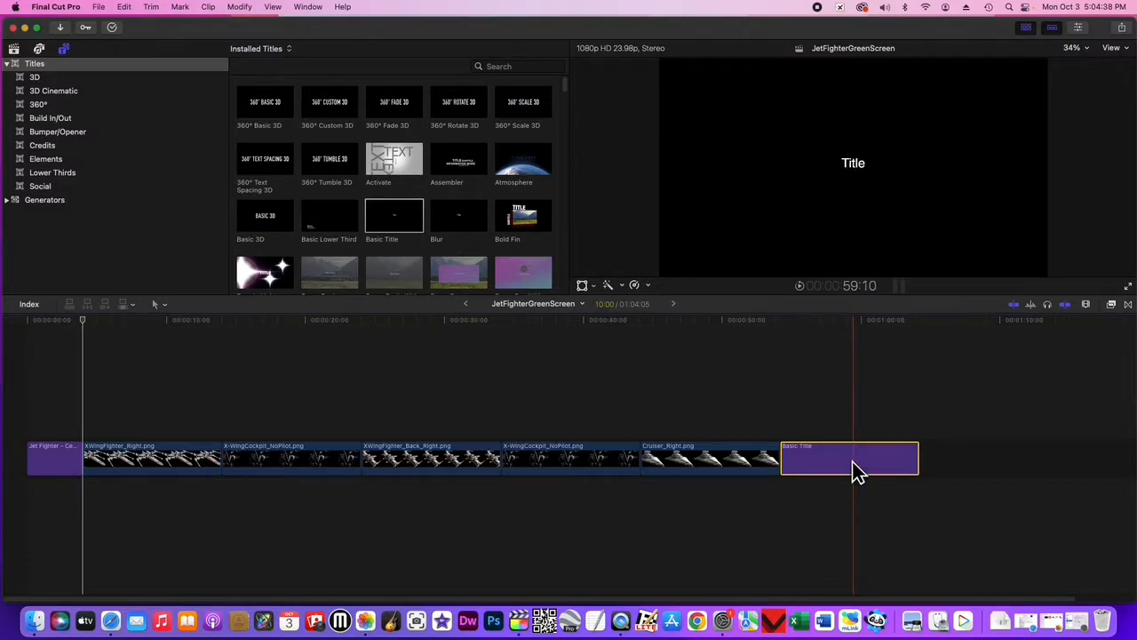
click(855, 322)
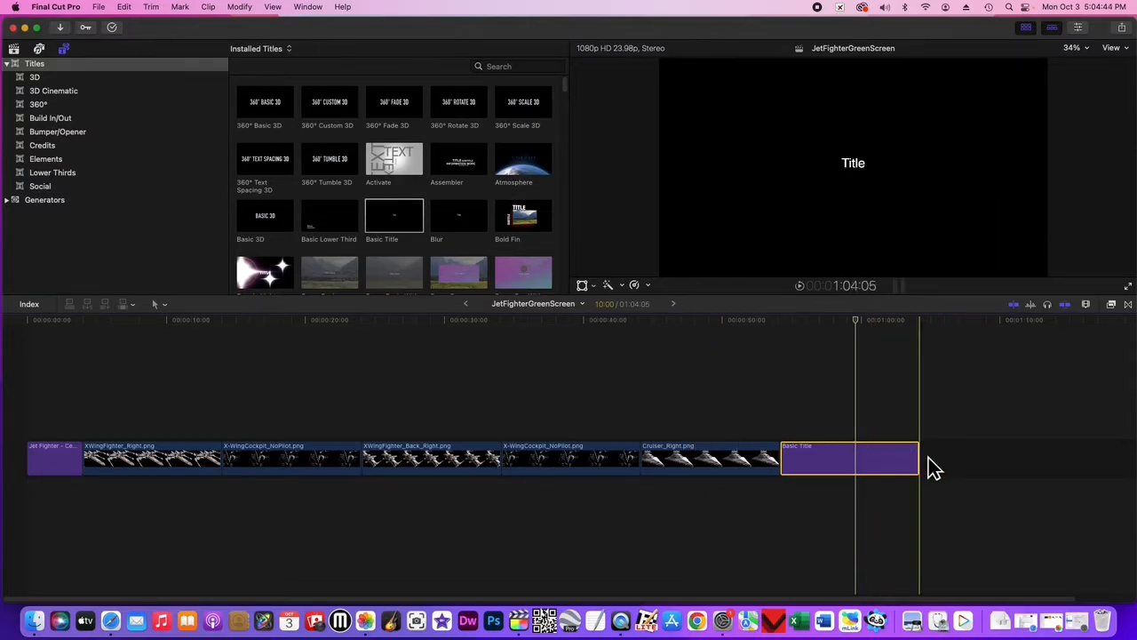
Append another X-WingCockpit_NoPilot.png from the photo album after the Basic Title.
scroll(972, 462, right, 3)
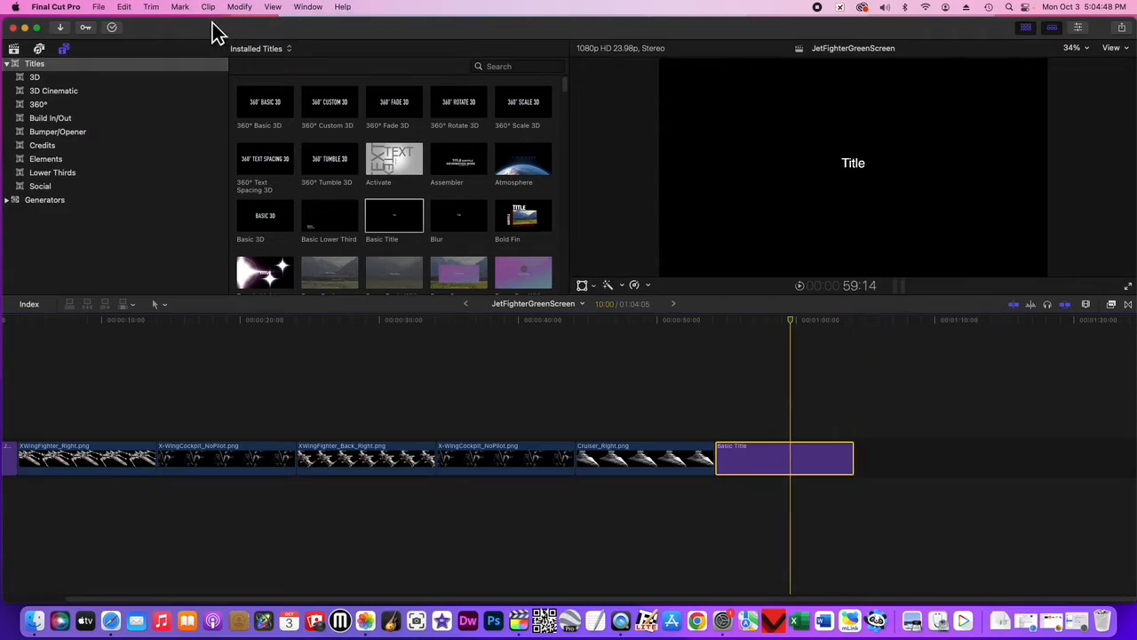
click(40, 50)
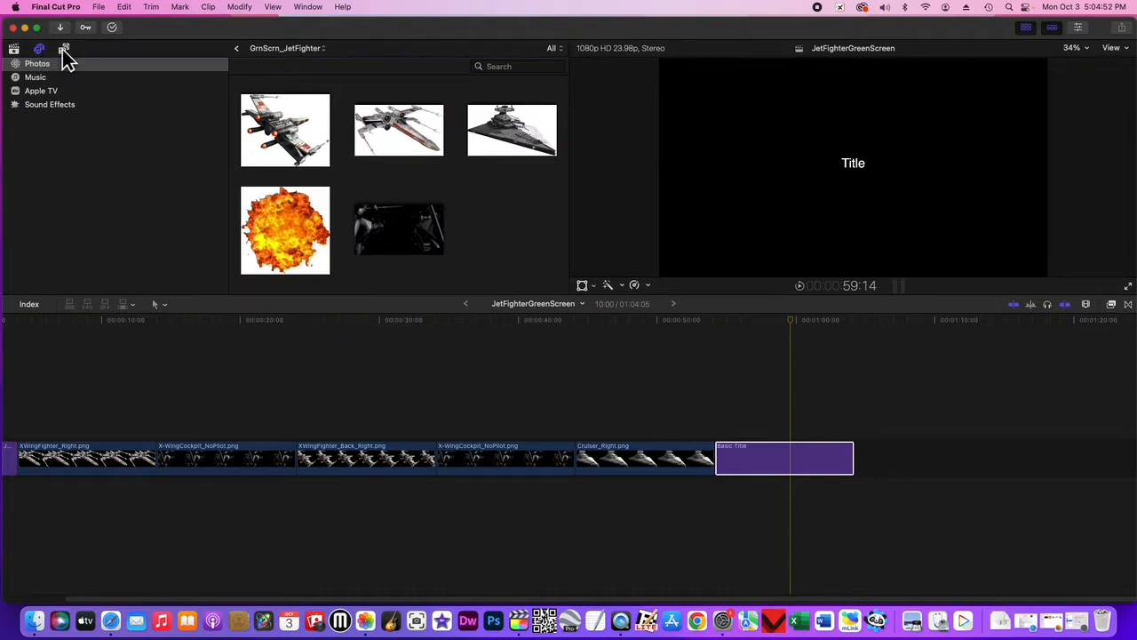
drag(409, 241, 911, 451)
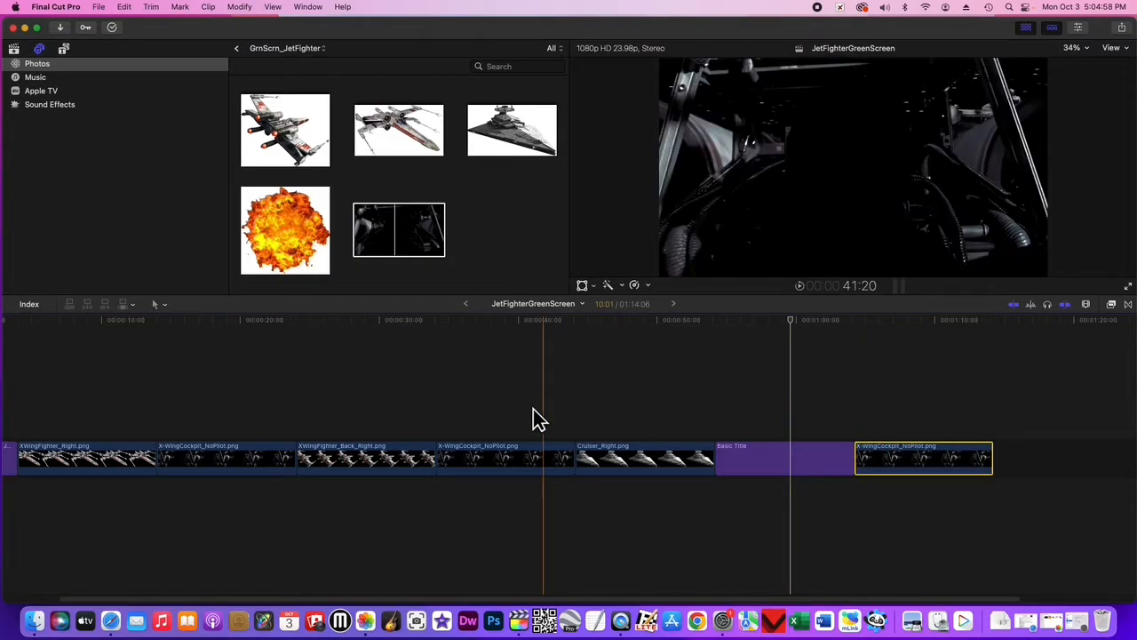
scroll(507, 418, left, 3)
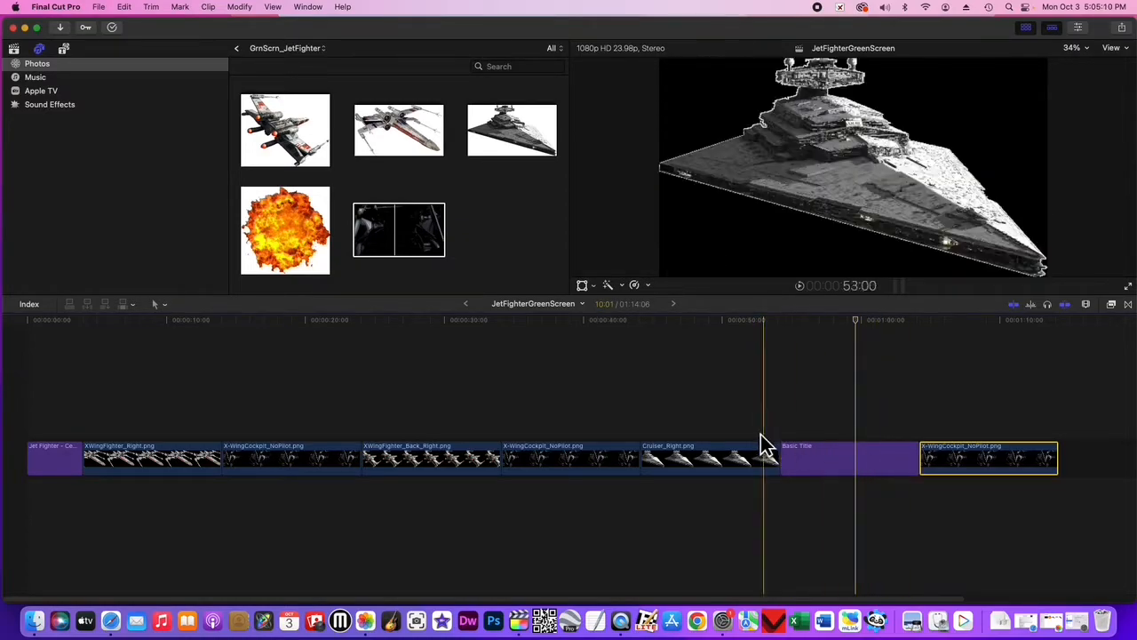
Move the Cruiser_Right clip ahead of XWingFighter_Back_Right, and return it to its place before the Basic Title.
click(672, 462)
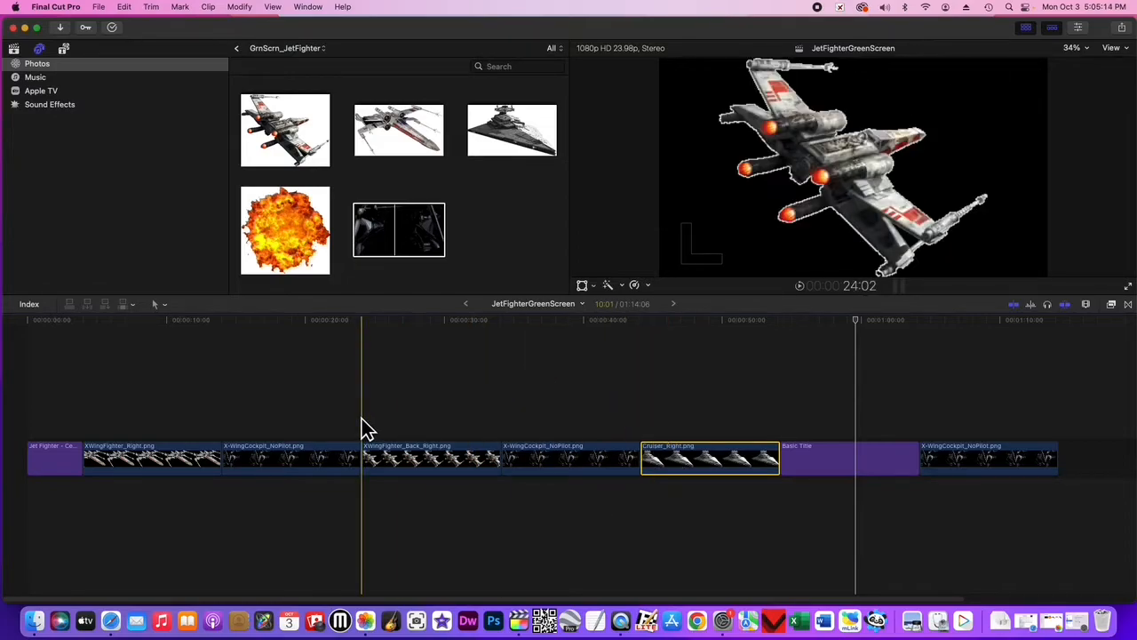
drag(721, 465, 391, 458)
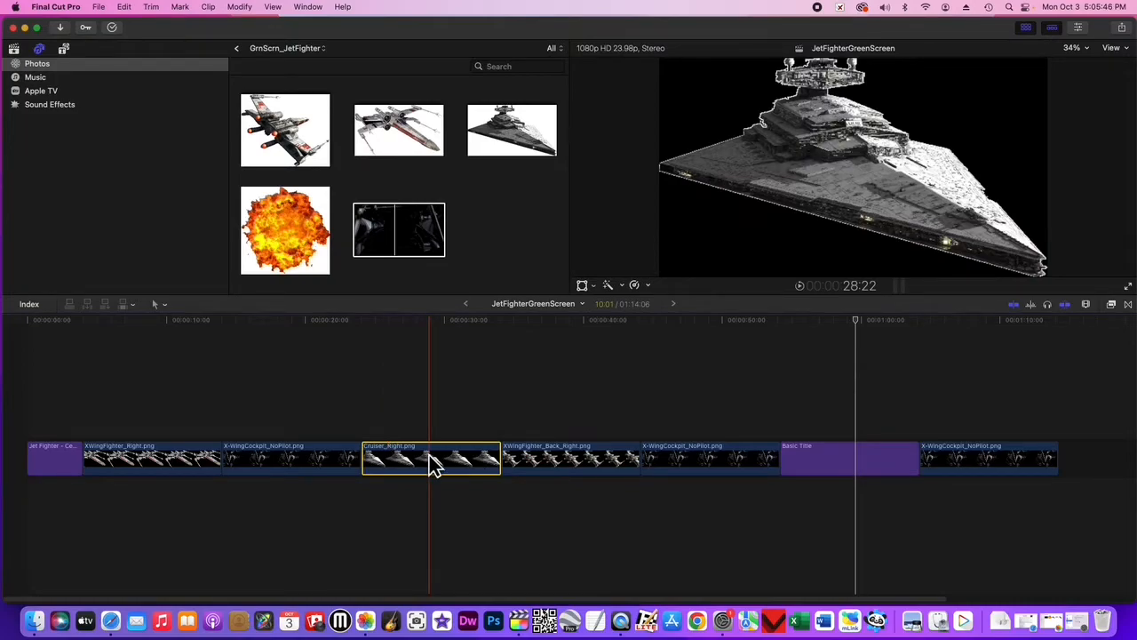
drag(429, 455, 682, 454)
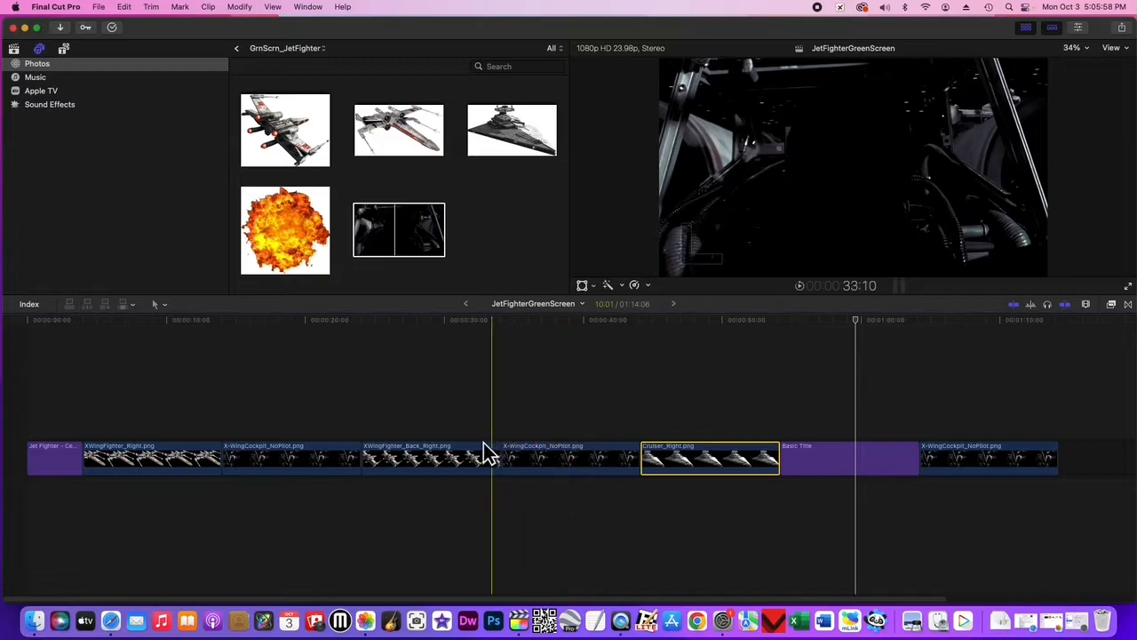
Move the last X-WingCockpit_NoPilot clip directly ahead of the Cruiser_Right clip and delete it.
click(1002, 464)
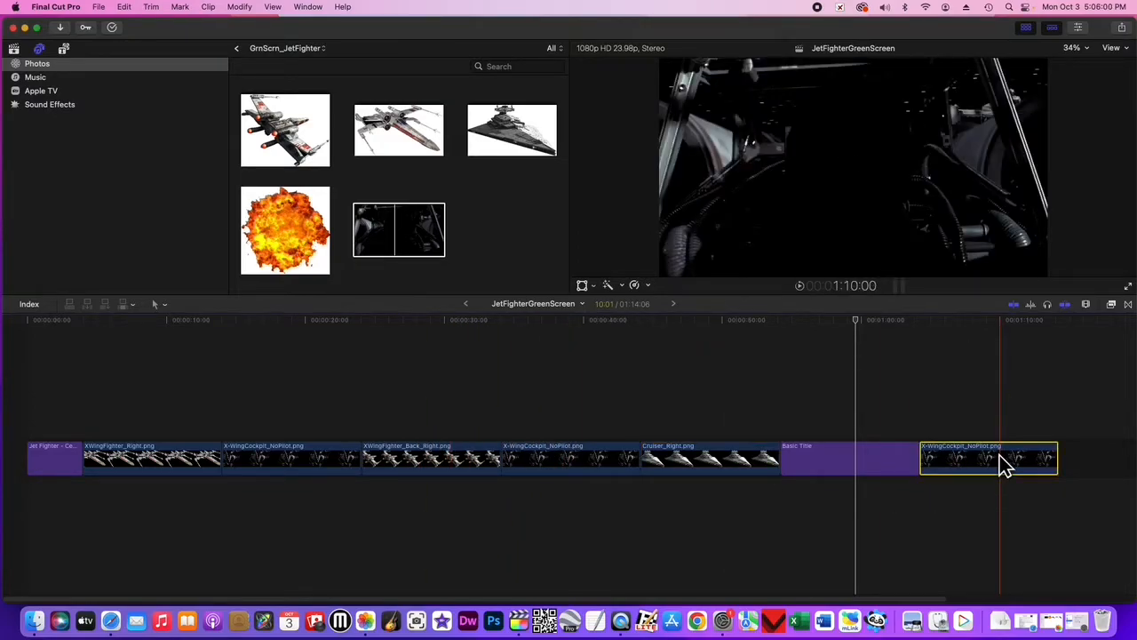
drag(1002, 464, 677, 451)
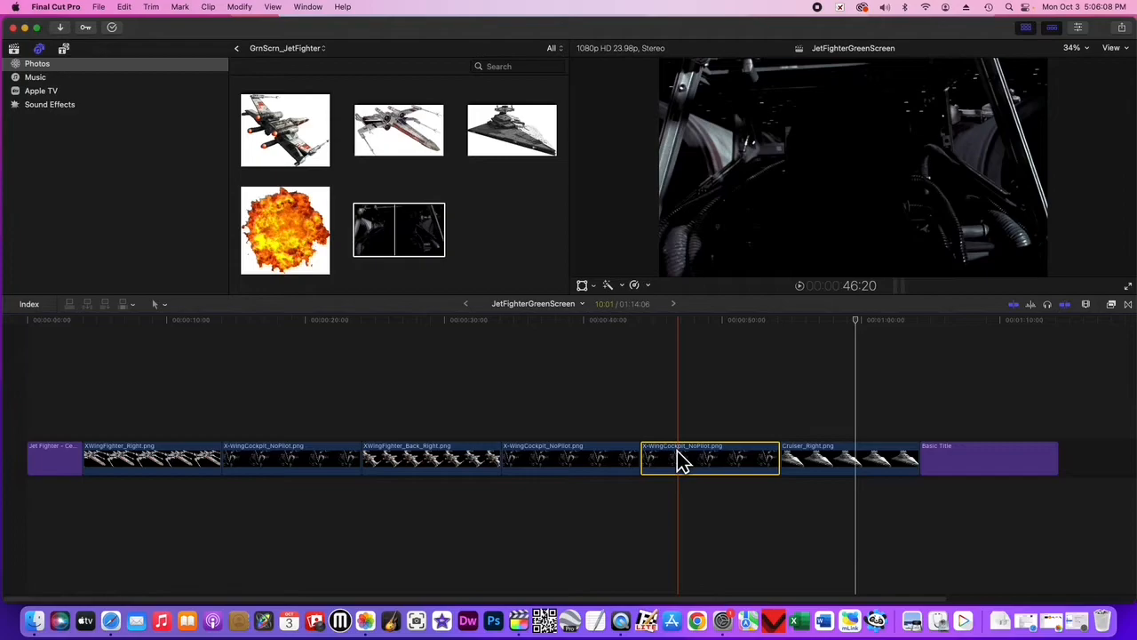
key(Delete)
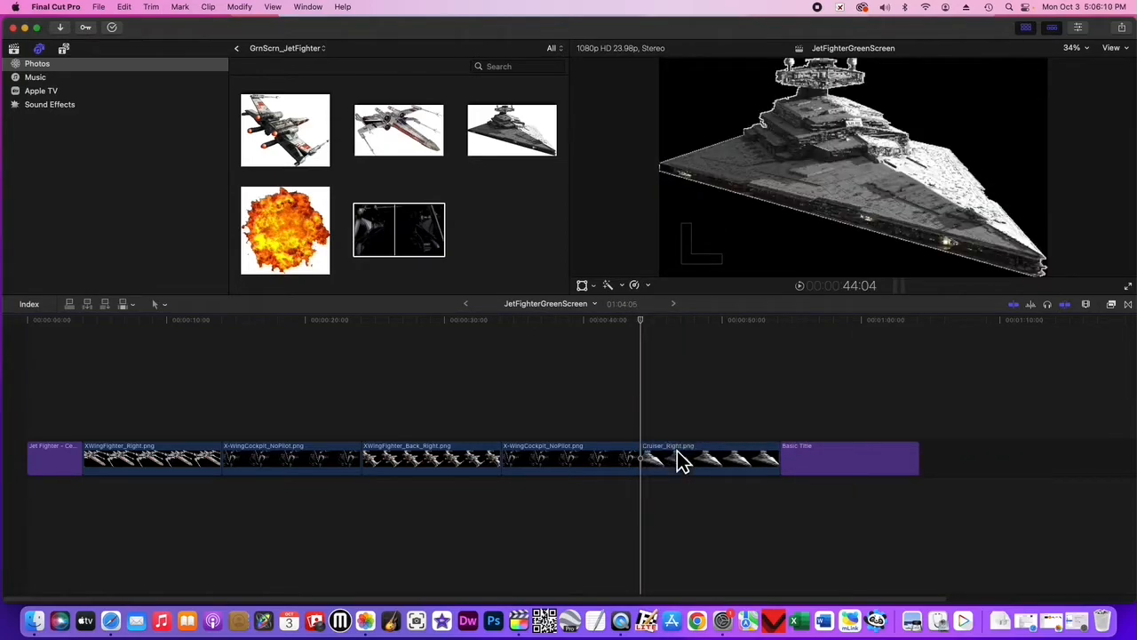
Delete the cockpit clip between XWingFighter_Back_Right and Cruiser_Right, and undo that deletion.
click(579, 463)
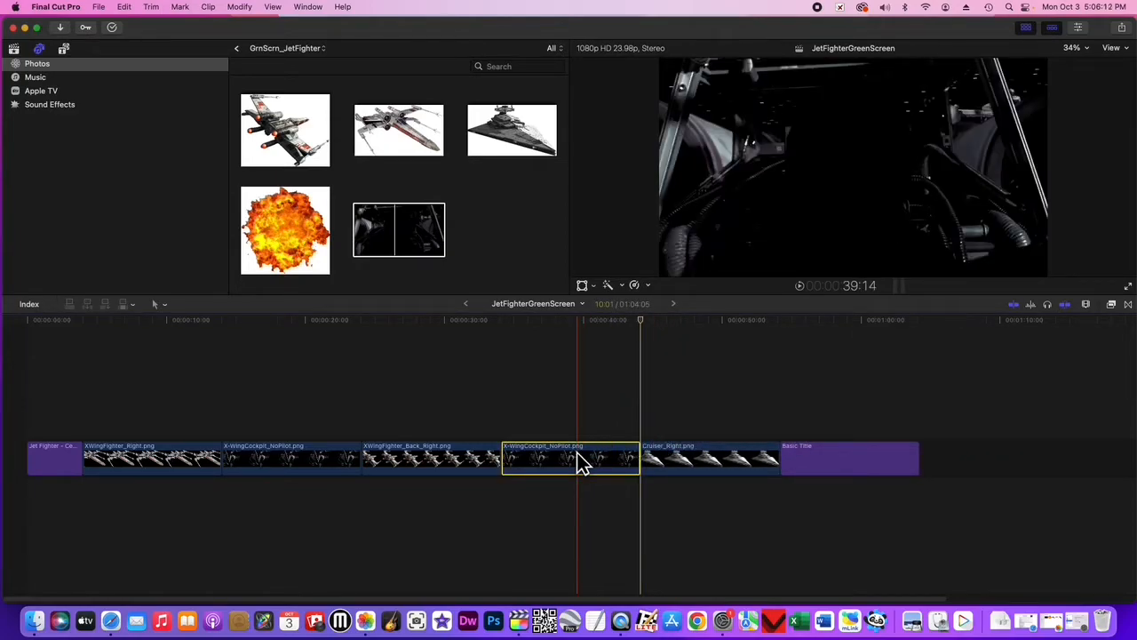
key(Delete)
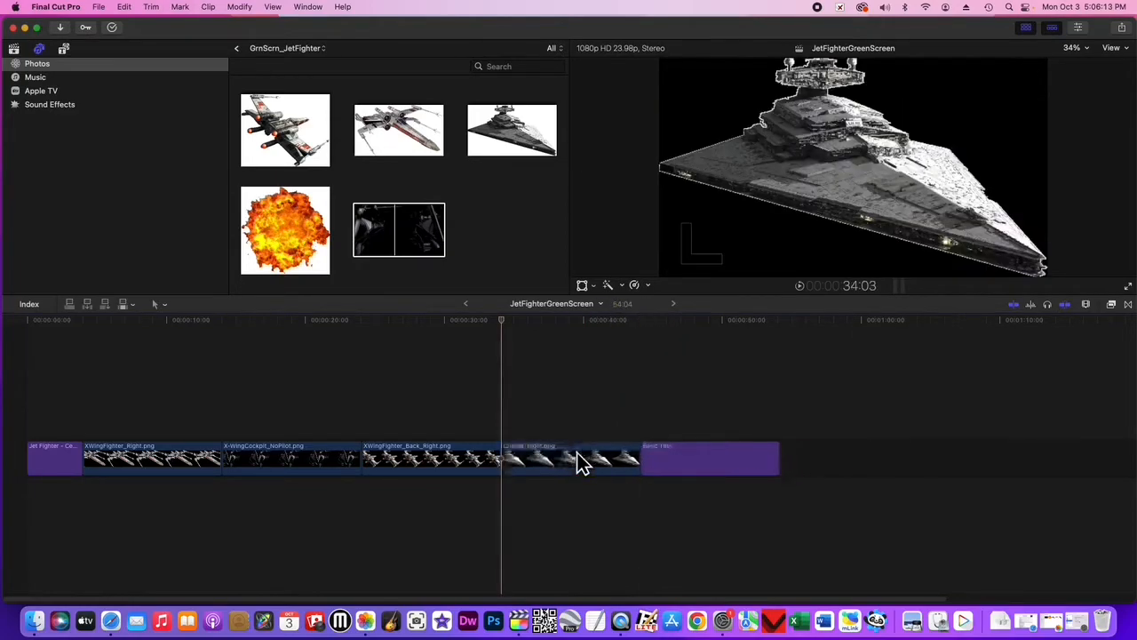
click(125, 7)
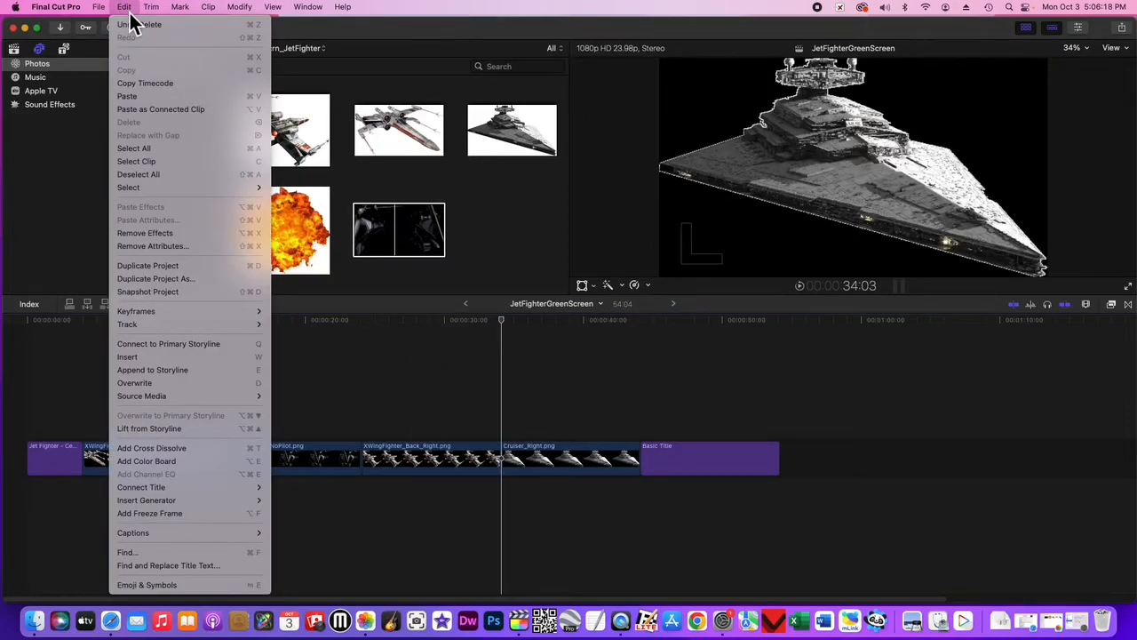
click(143, 25)
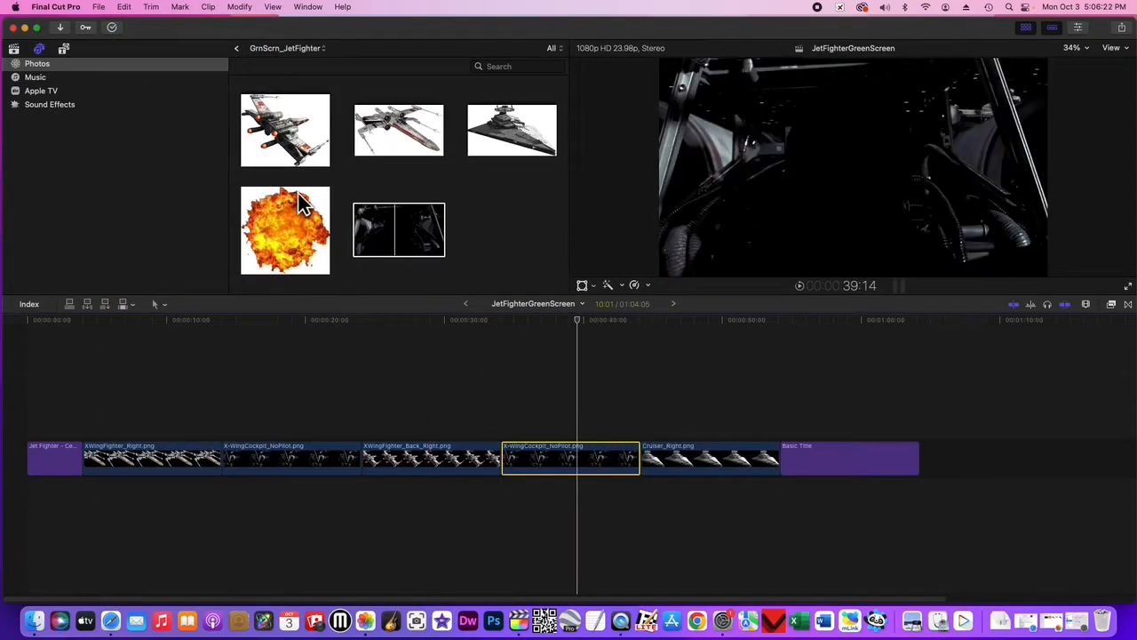
Undo the deletion of the extra cockpit clip before Cruiser_Right, and move the restored clip after the Basic Title.
click(124, 8)
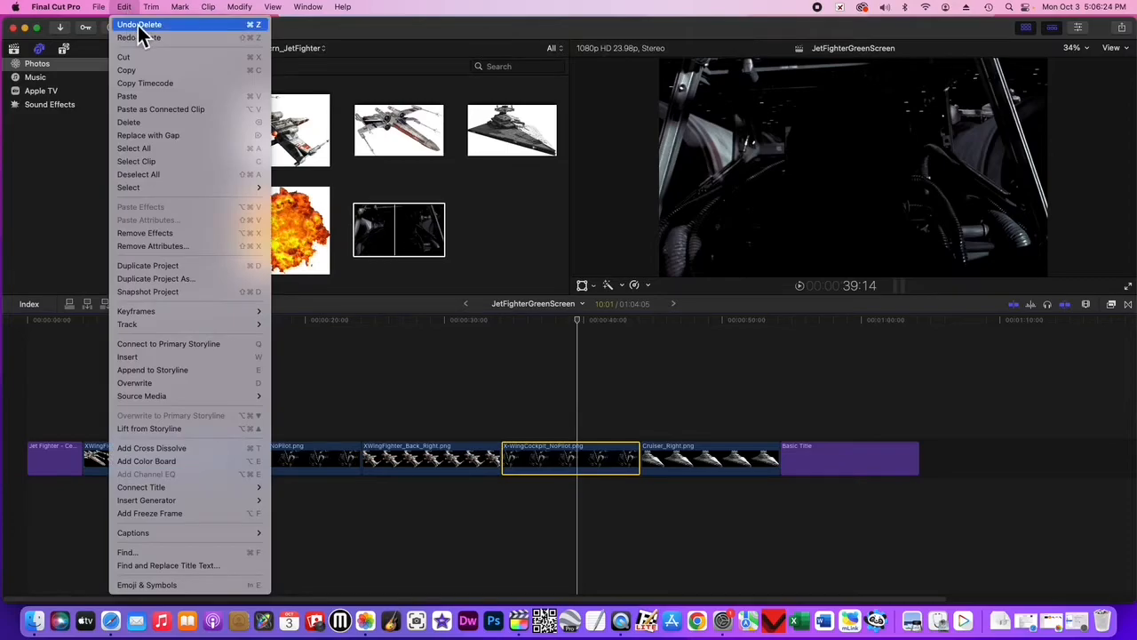
click(139, 27)
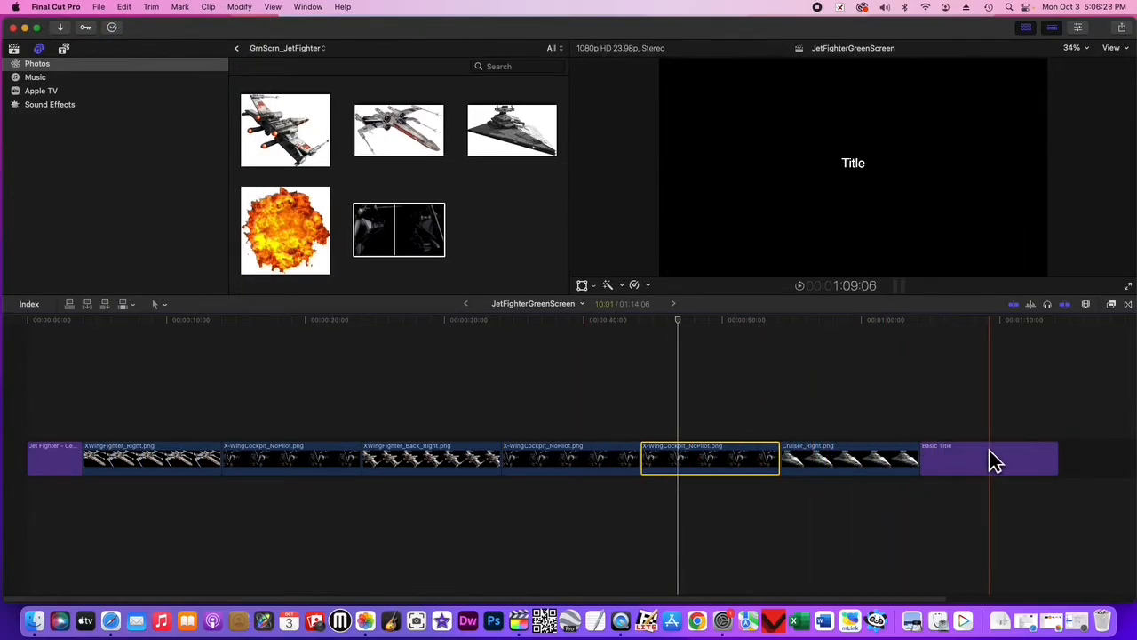
scroll(1004, 453, right, 5)
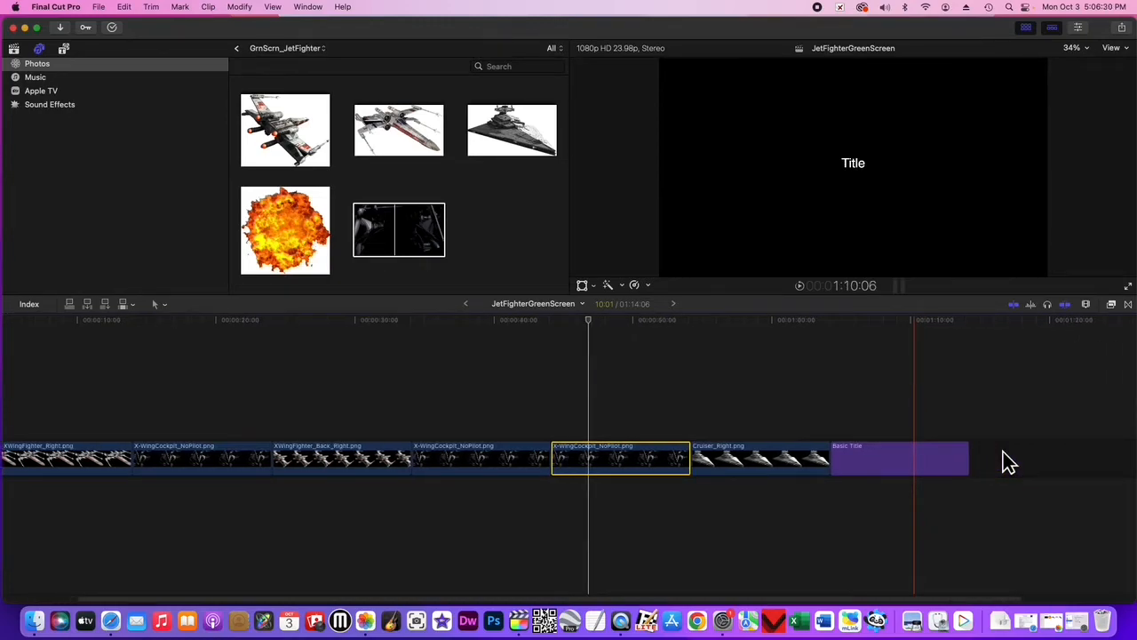
drag(607, 457, 894, 440)
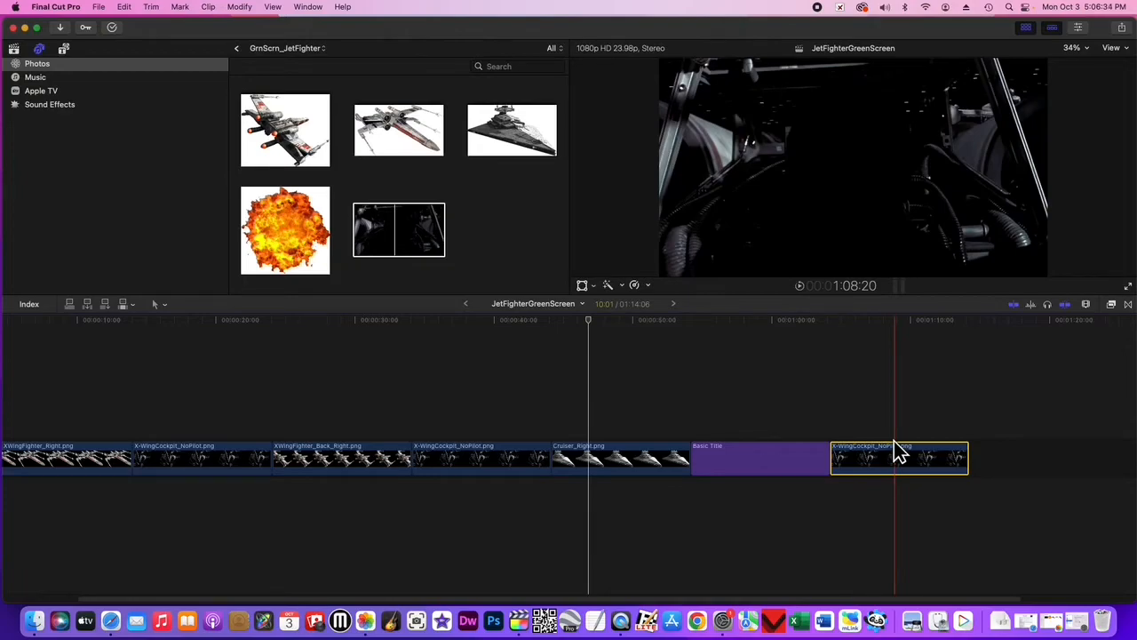
scroll(726, 419, left, 5)
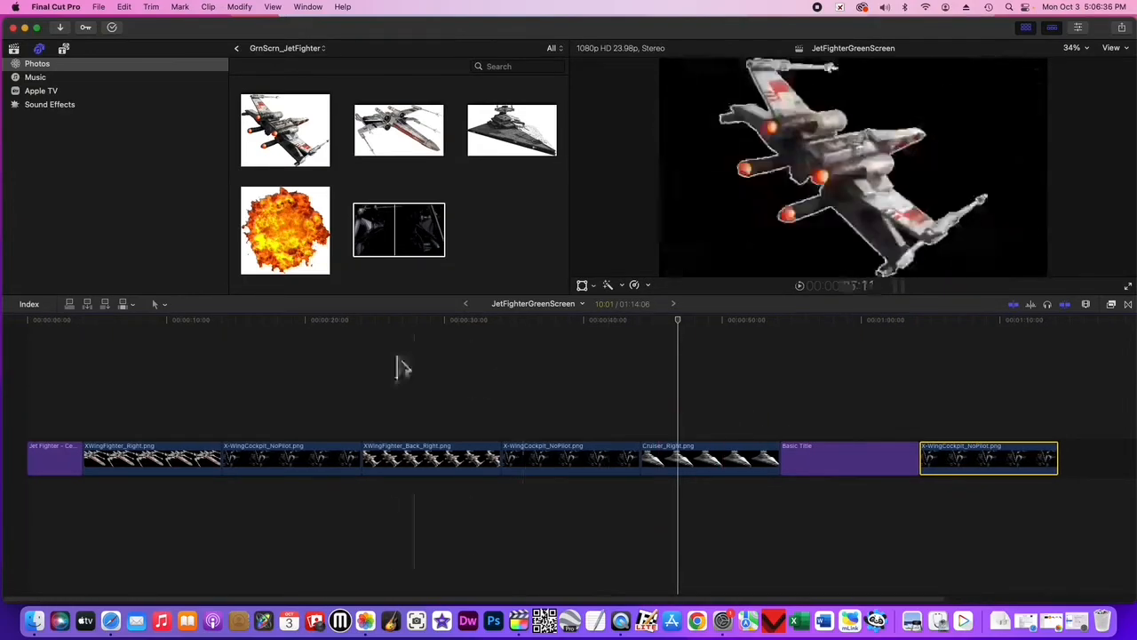
Select the XWingFighter_Back_Right clip with the playhead at 29:00, and preview the following cockpit clip at 39:00 and 37:23.
click(432, 329)
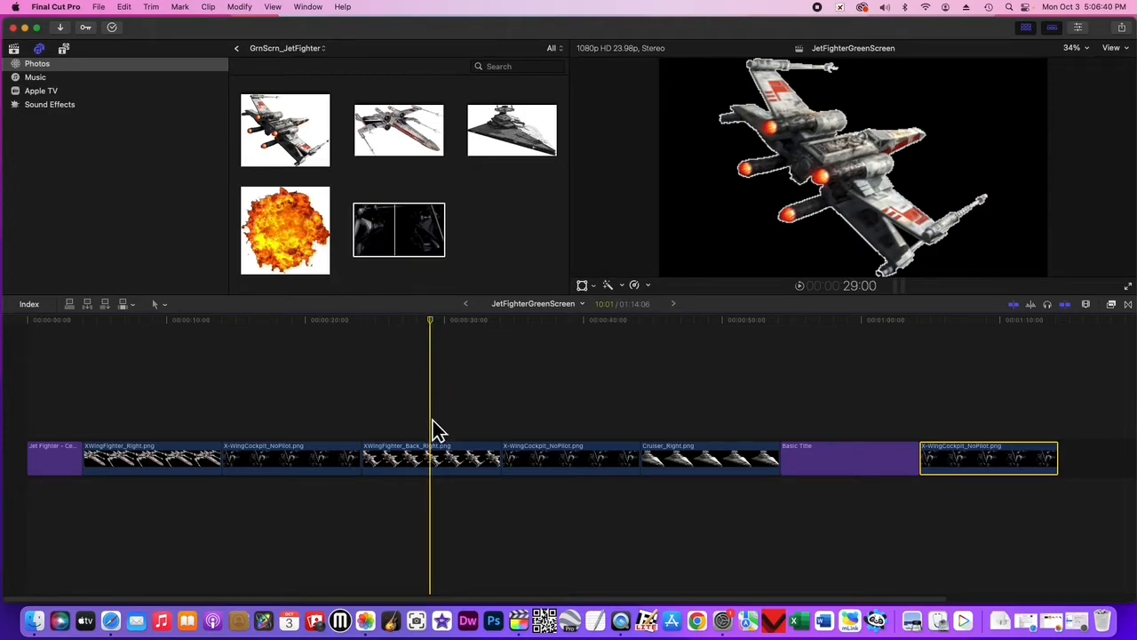
click(437, 453)
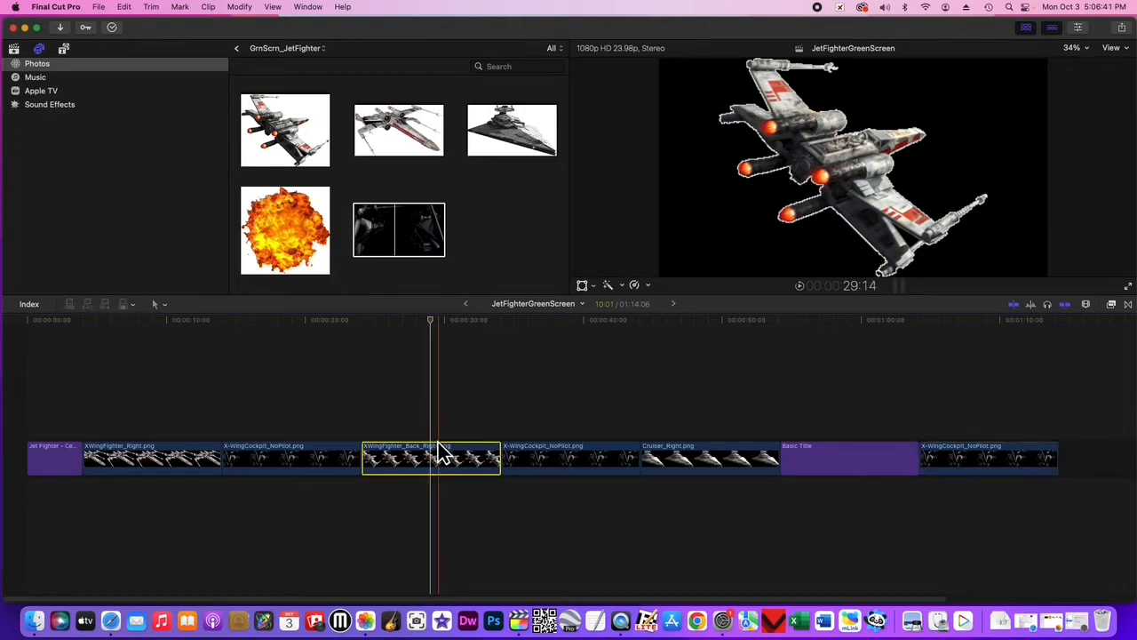
click(569, 322)
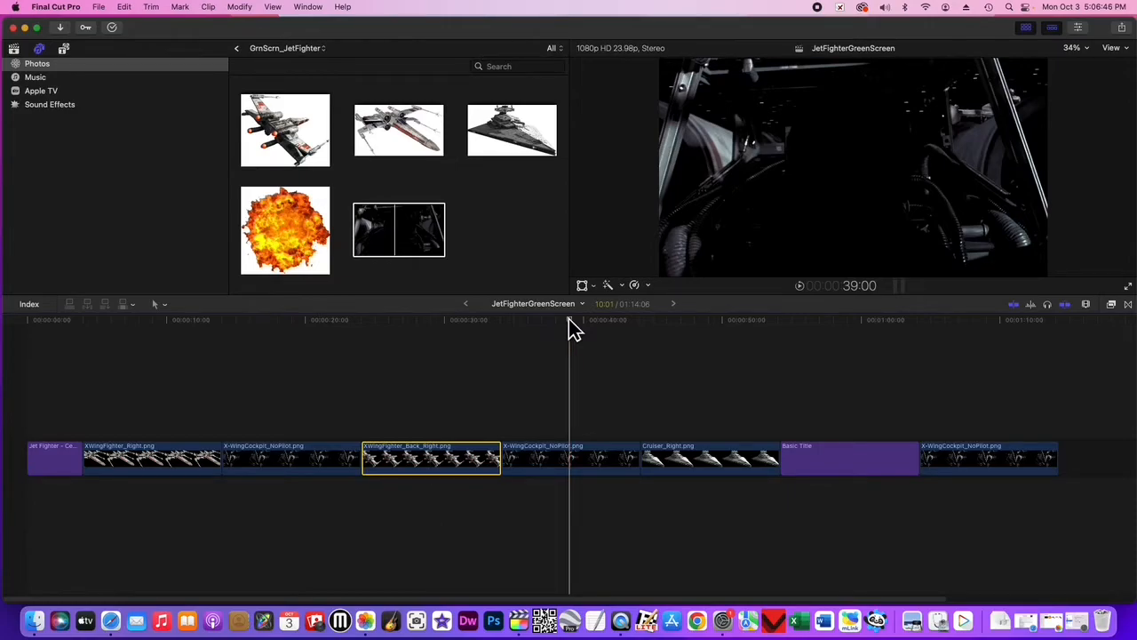
drag(570, 322, 554, 338)
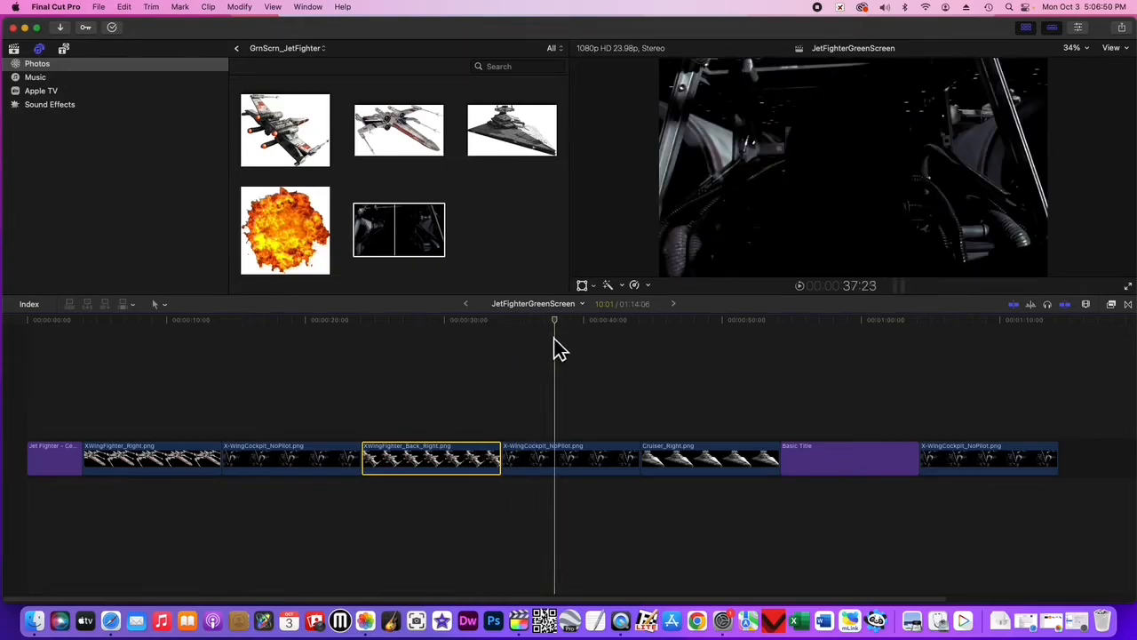
Make the timeline clips slightly taller and reduce the timeline zoom level slightly.
click(1085, 305)
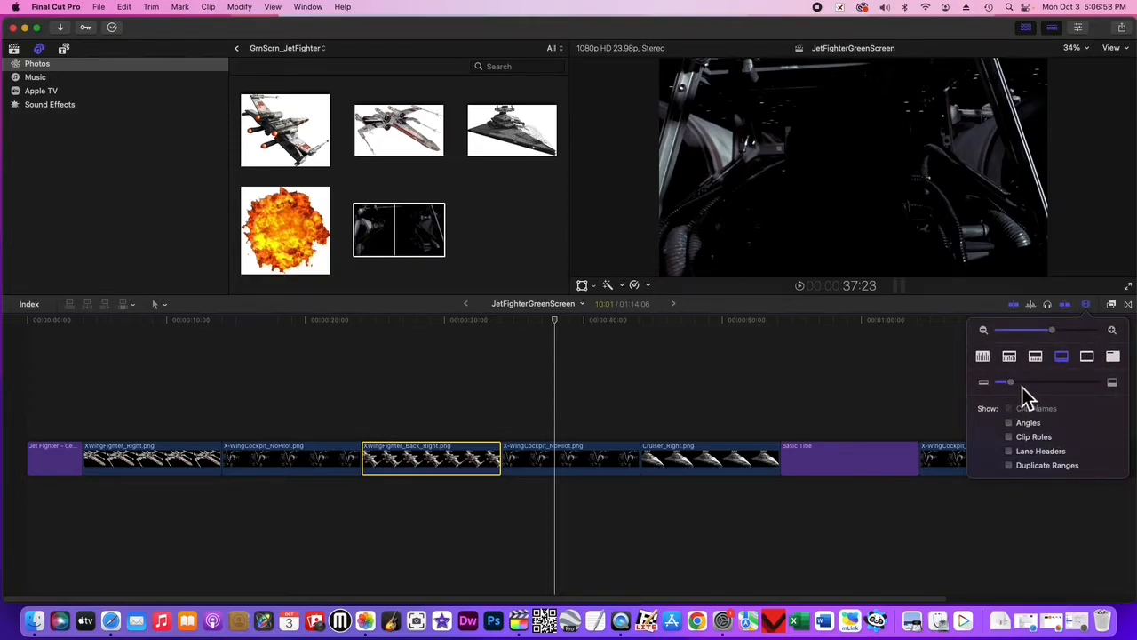
mouse_move(1010, 382)
mouse_down()
mouse_move(1027, 389)
mouse_move(1013, 388)
mouse_up()
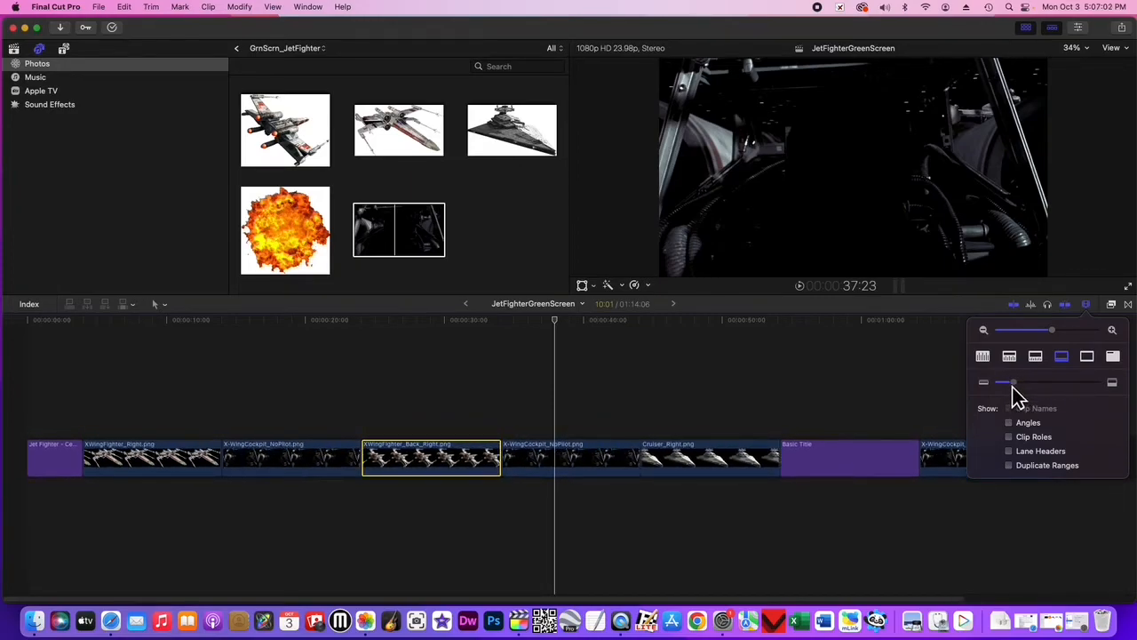
mouse_move(1052, 331)
mouse_down()
mouse_move(1082, 334)
mouse_move(1006, 333)
mouse_move(1050, 327)
mouse_up()
click(515, 510)
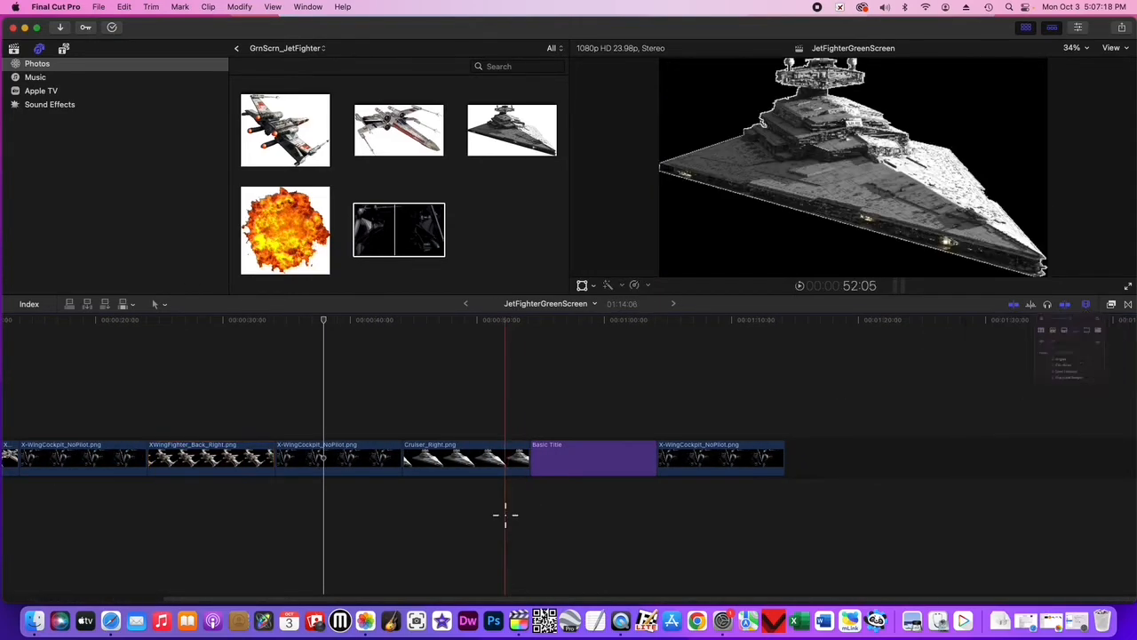
scroll(500, 514, left, 5)
scroll(501, 514, left, 6)
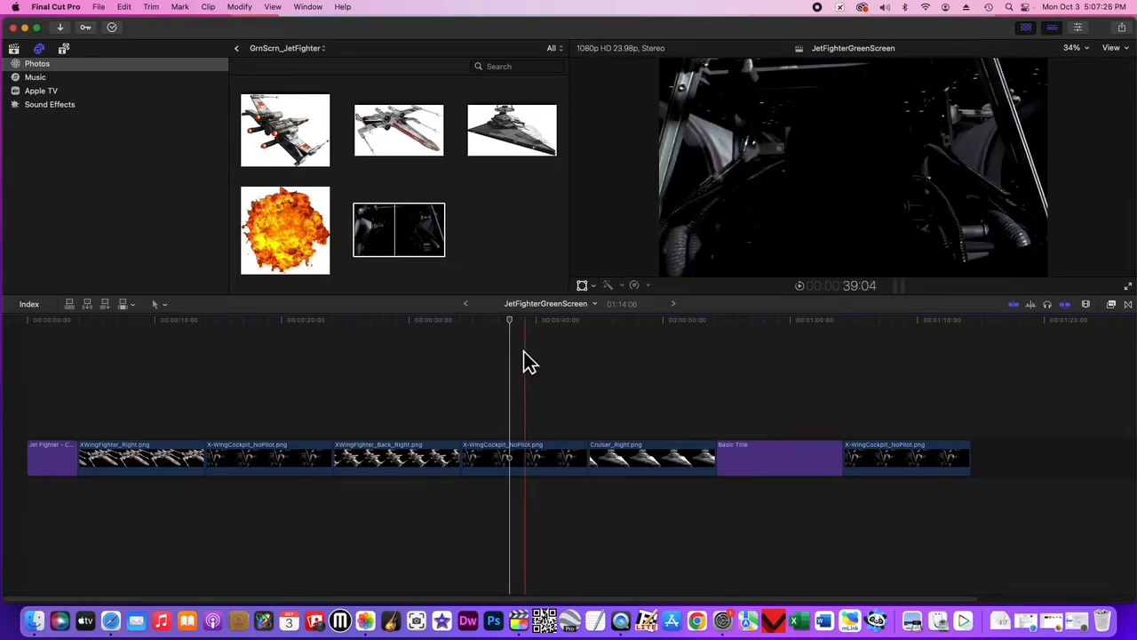
Place the playhead at 34:20, near the start of the cockpit clip before Cruiser_Right, and zoom the timeline in around it.
drag(511, 321, 470, 322)
click(1086, 305)
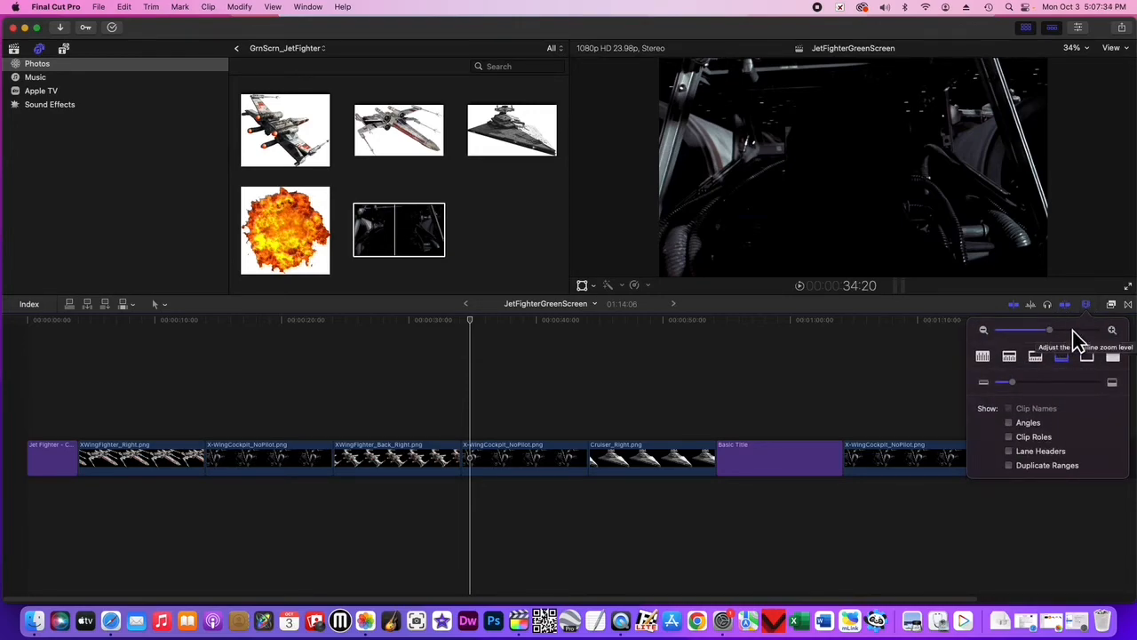
drag(1051, 330, 1063, 333)
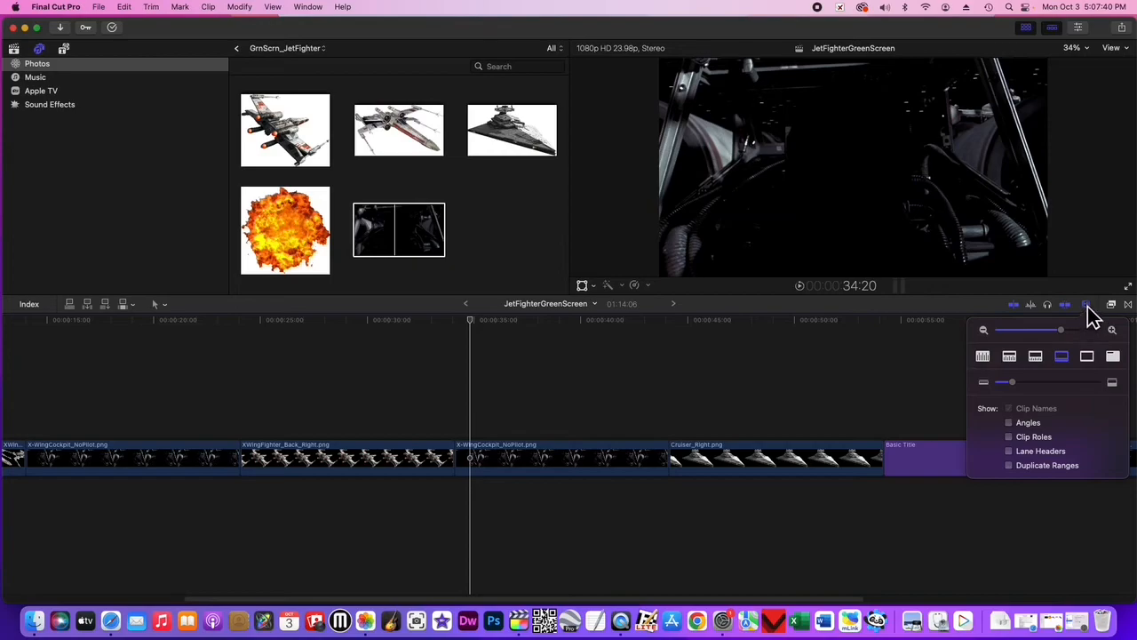
click(1087, 304)
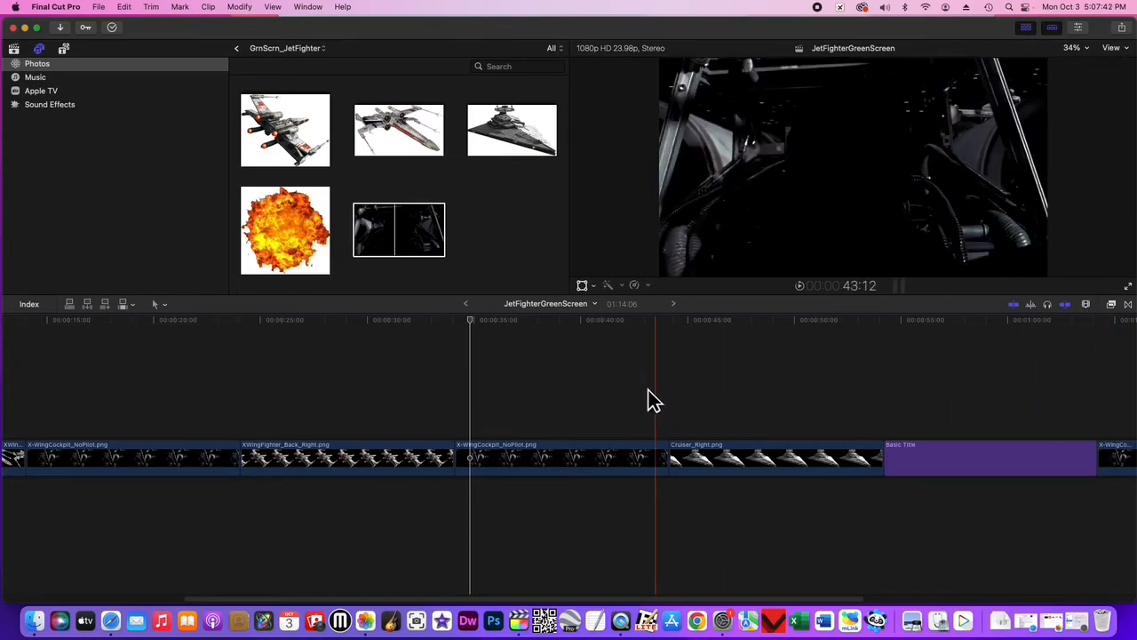
scroll(538, 446, left, 5)
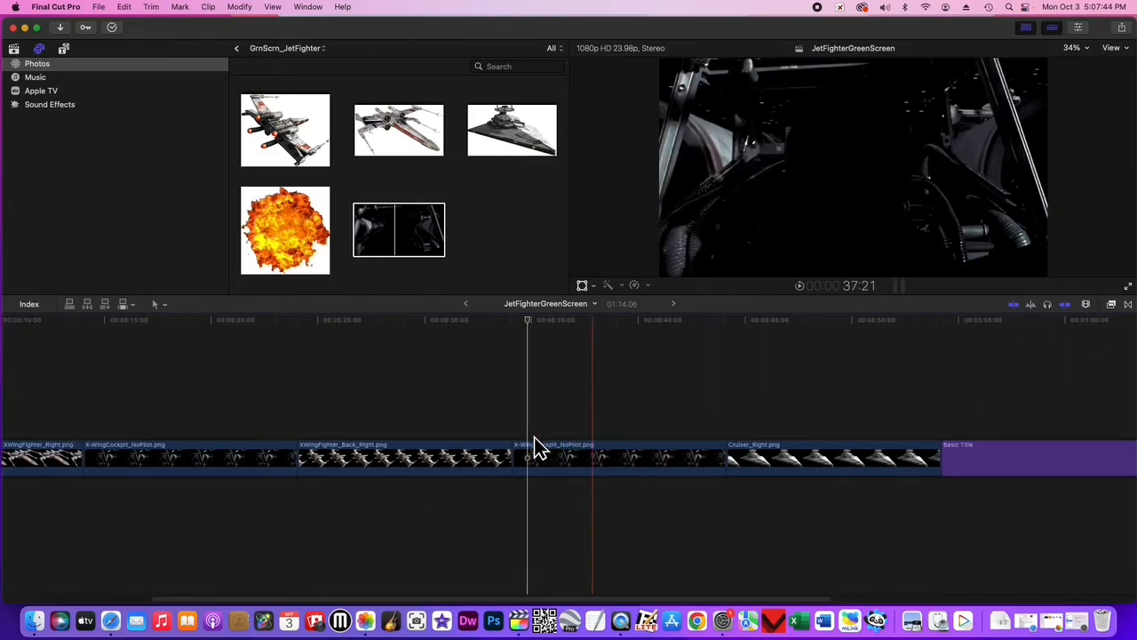
scroll(538, 447, right, 4)
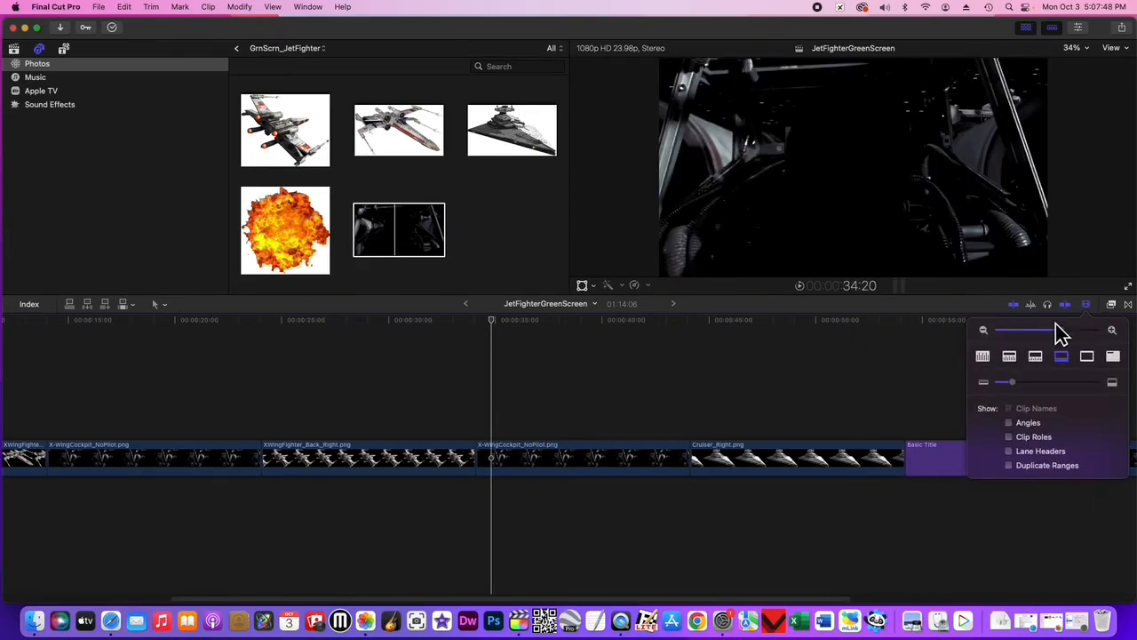
Zoom the timeline out until the whole project fits, and place the playhead at the end of the Basic Title.
drag(1059, 329, 1053, 333)
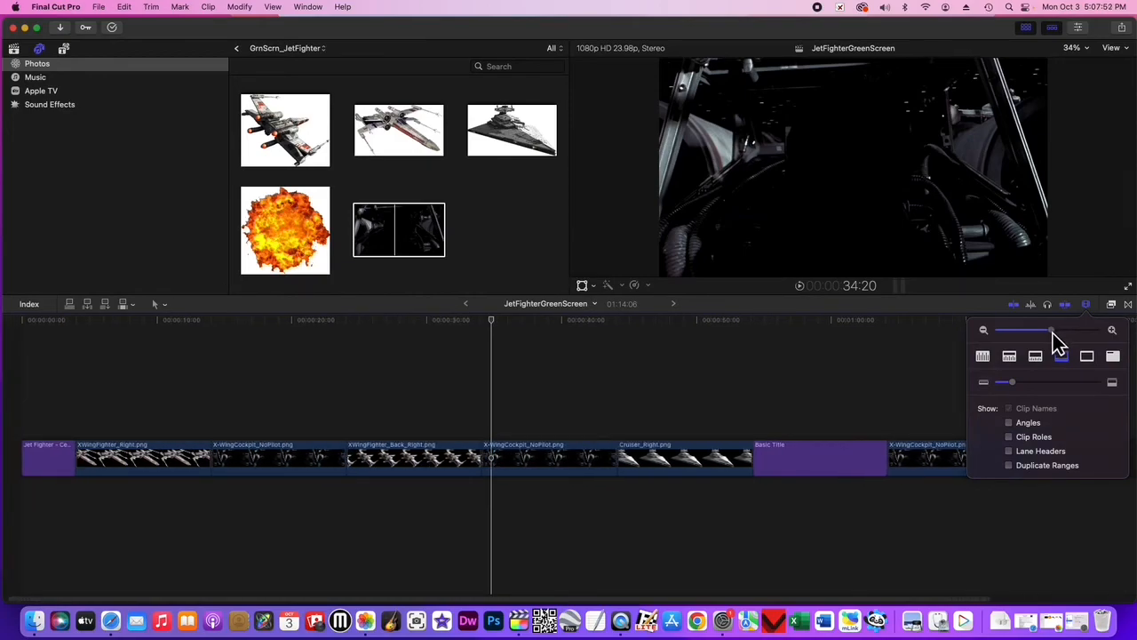
drag(1053, 333, 1052, 334)
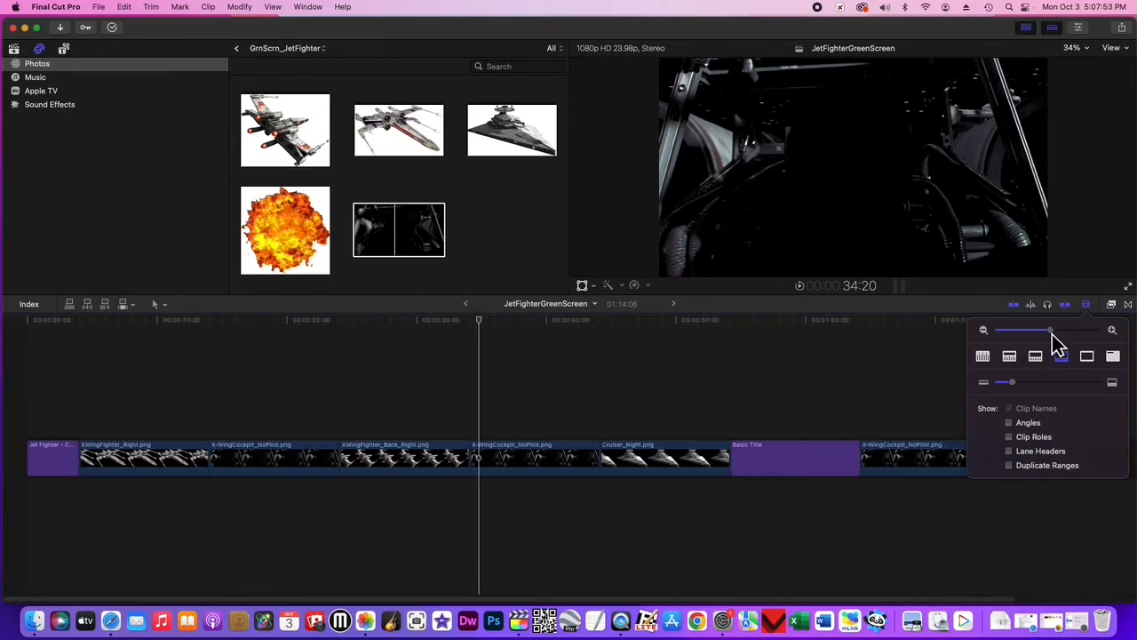
click(867, 373)
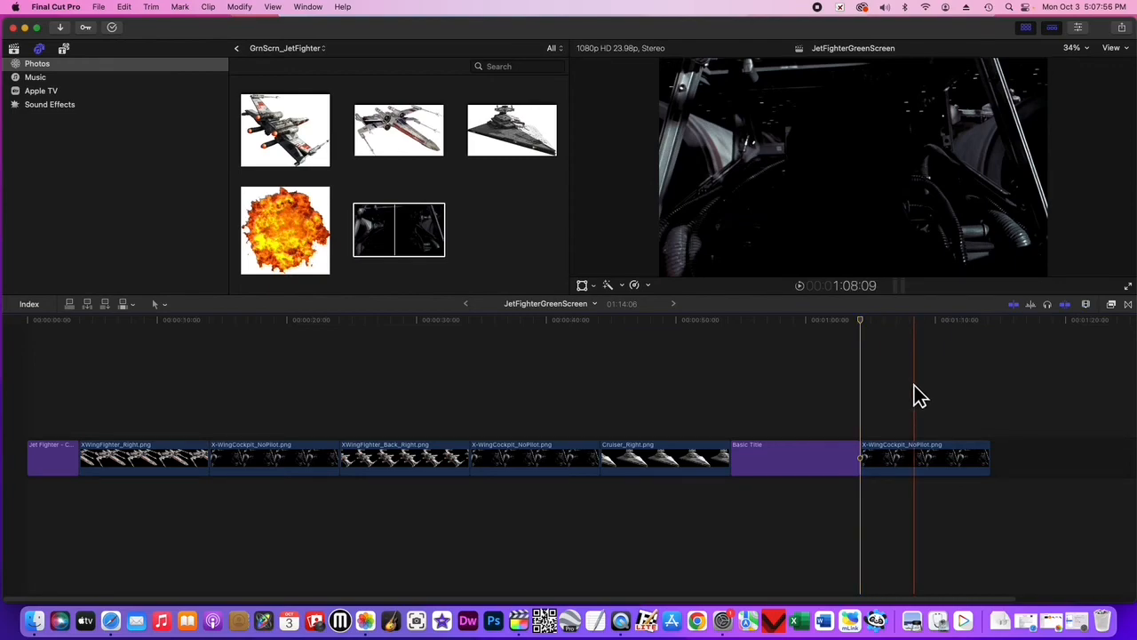